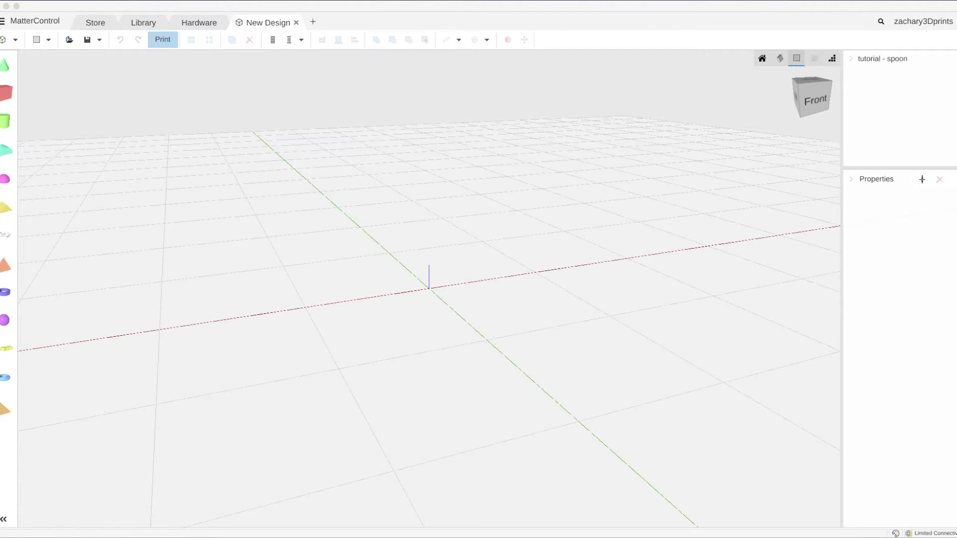
Open the account dropdown from the username at the top right.
right_drag(449, 299, 470, 323)
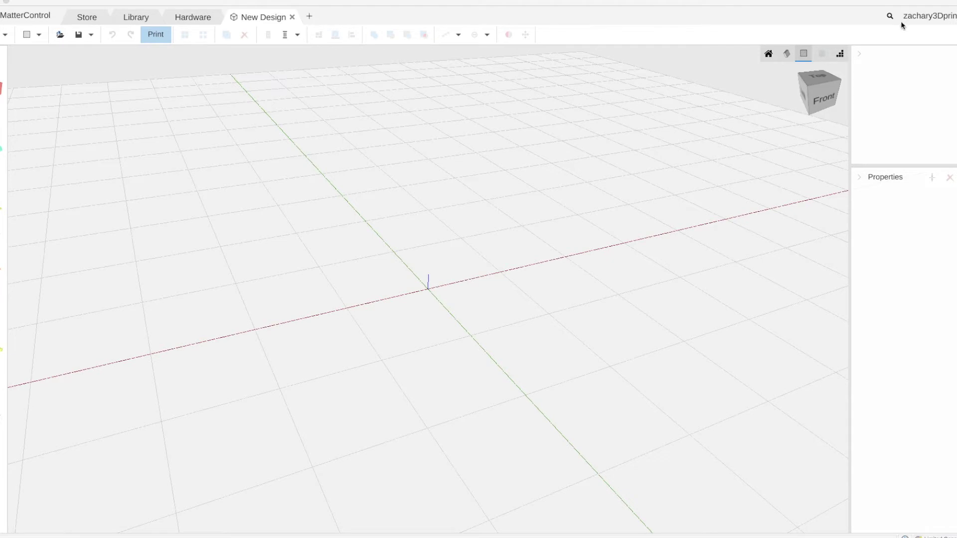
click(919, 16)
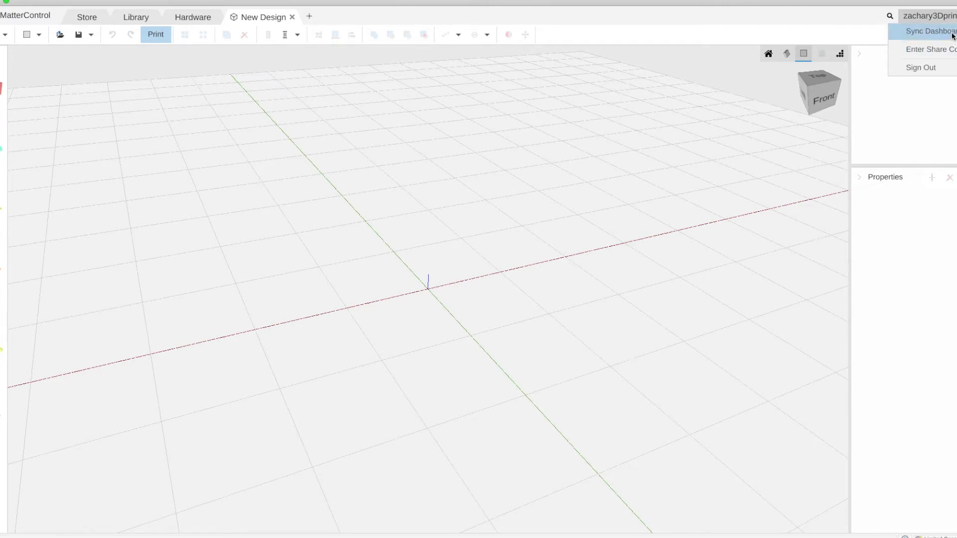
Open the Sync Dashboard and enter the My Designs folder on the web dashboard.
click(928, 32)
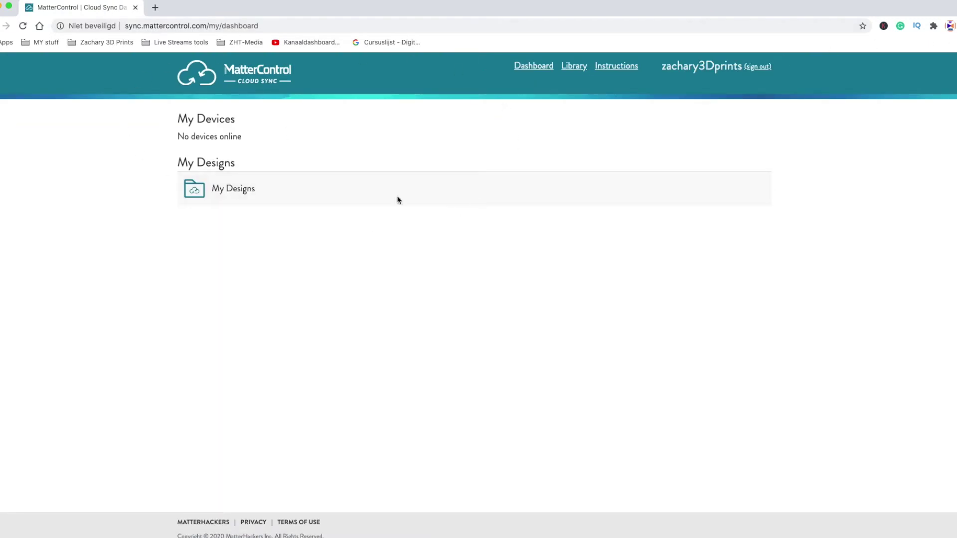
double_click(232, 188)
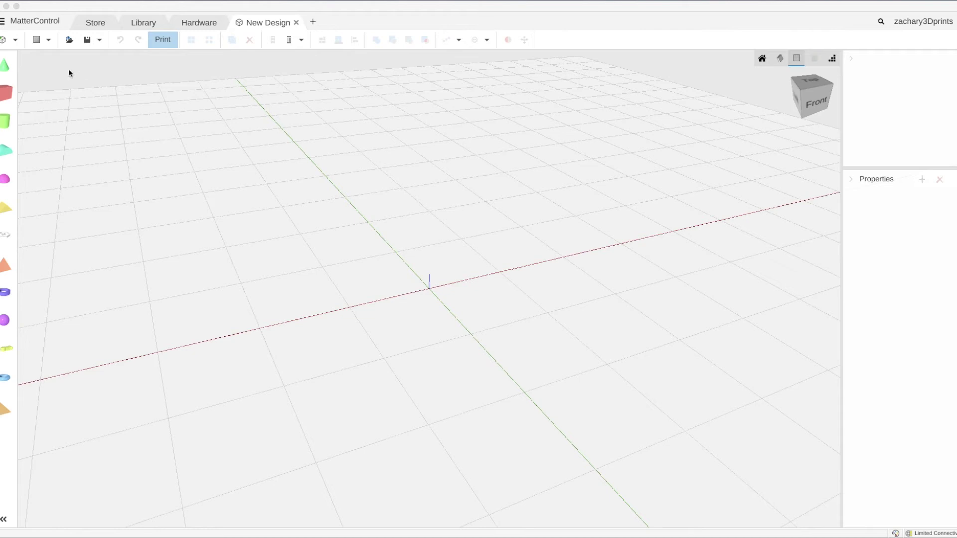
click(19, 81)
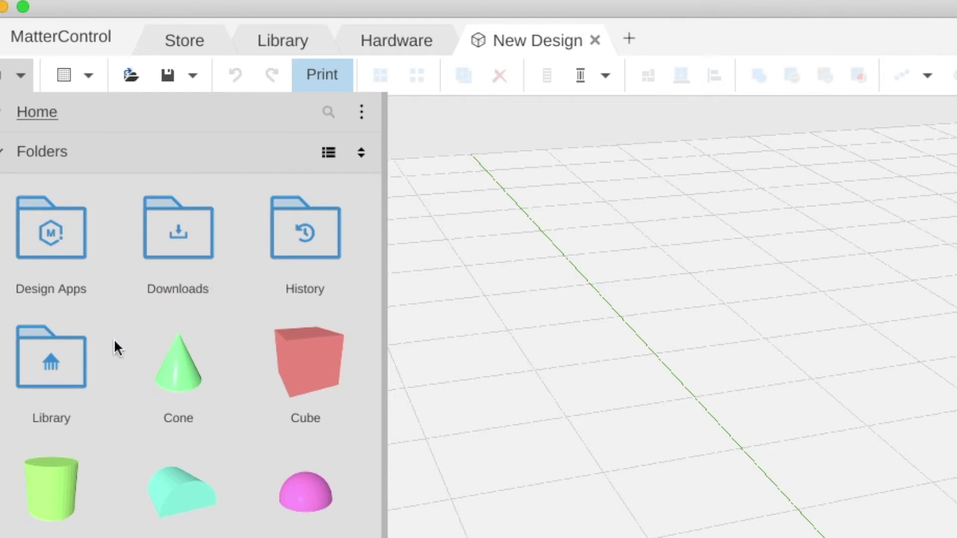
double_click(76, 358)
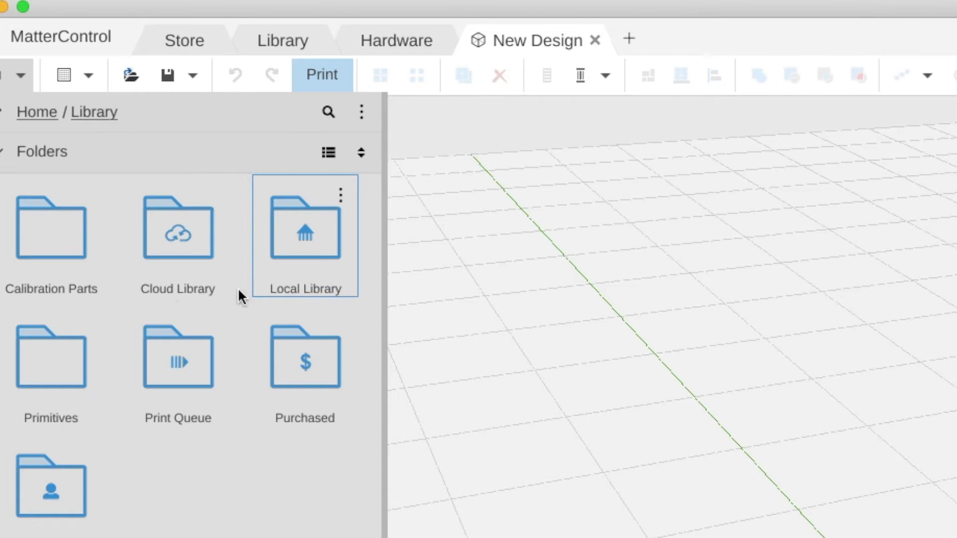
double_click(192, 244)
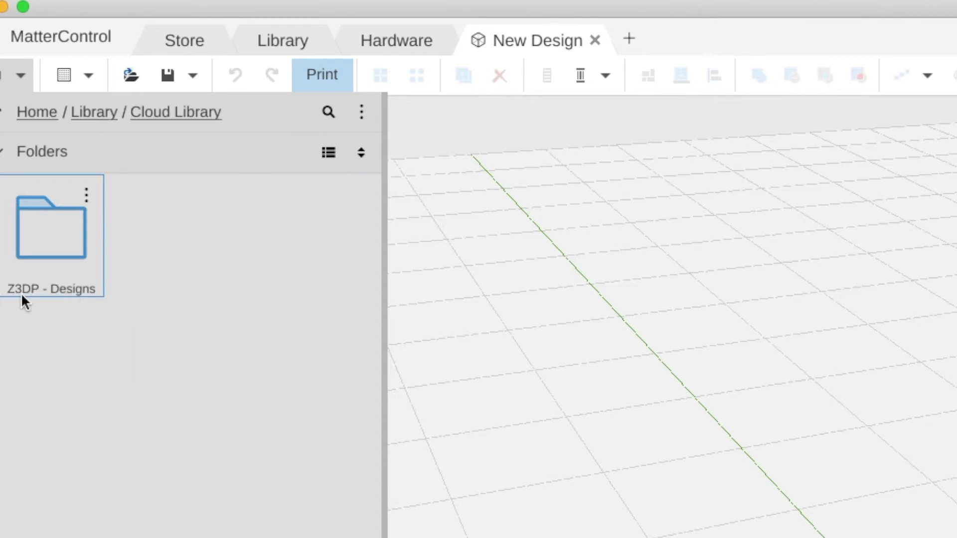
double_click(78, 249)
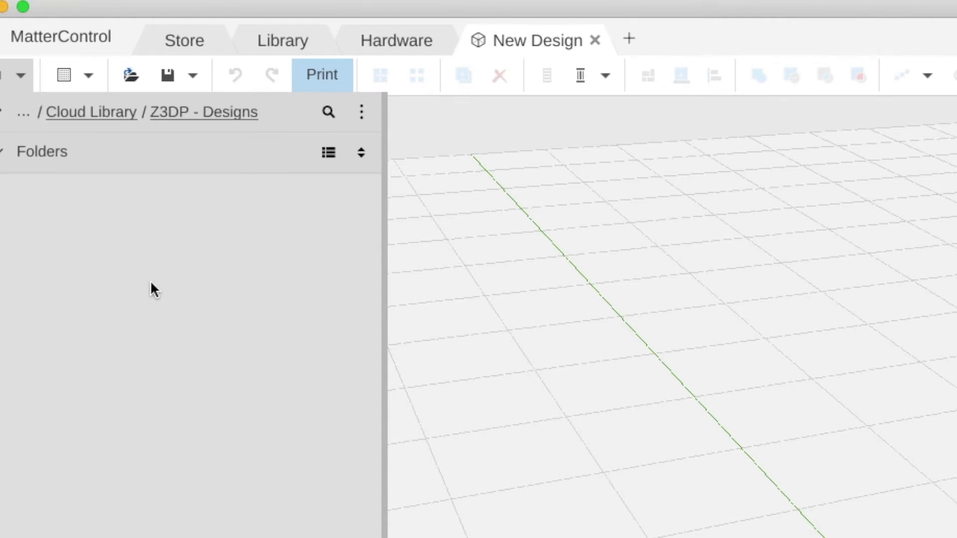
click(24, 83)
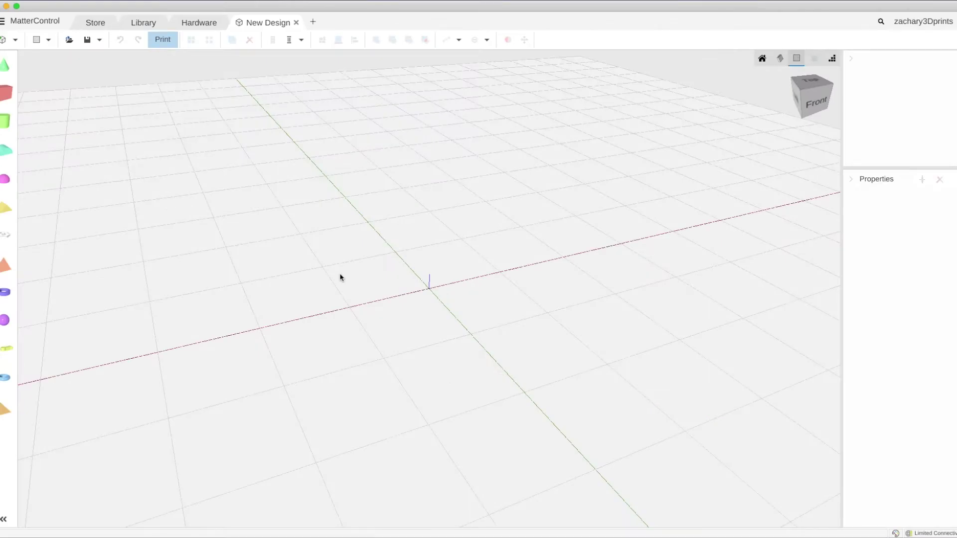
Drag a Half Sphere onto the centre of the build plate.
drag(5, 178, 432, 292)
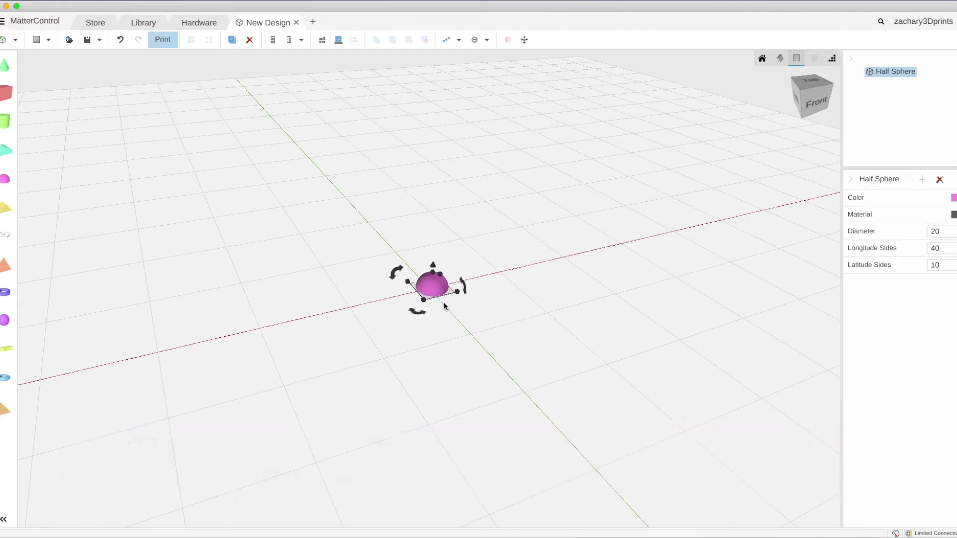
scroll(459, 306, up, 4)
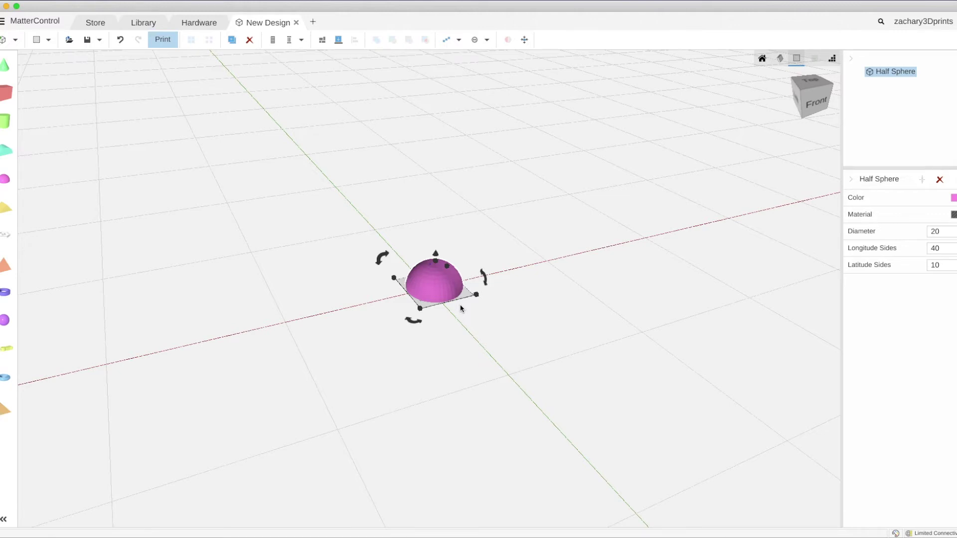
scroll(461, 308, up, 2)
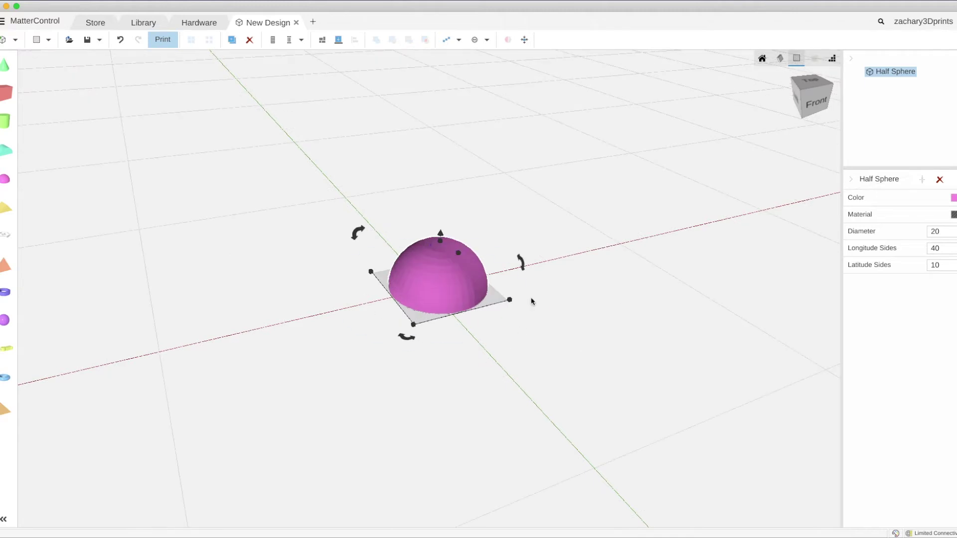
scroll(508, 356, up, 1)
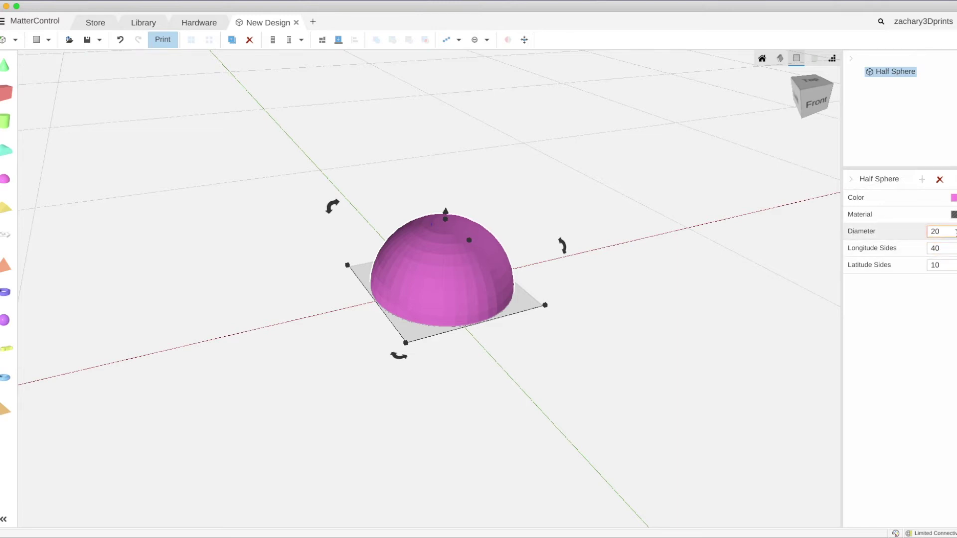
Try diameter 40 with 100 longitude and latitude sides, then revert those edits.
click(928, 231)
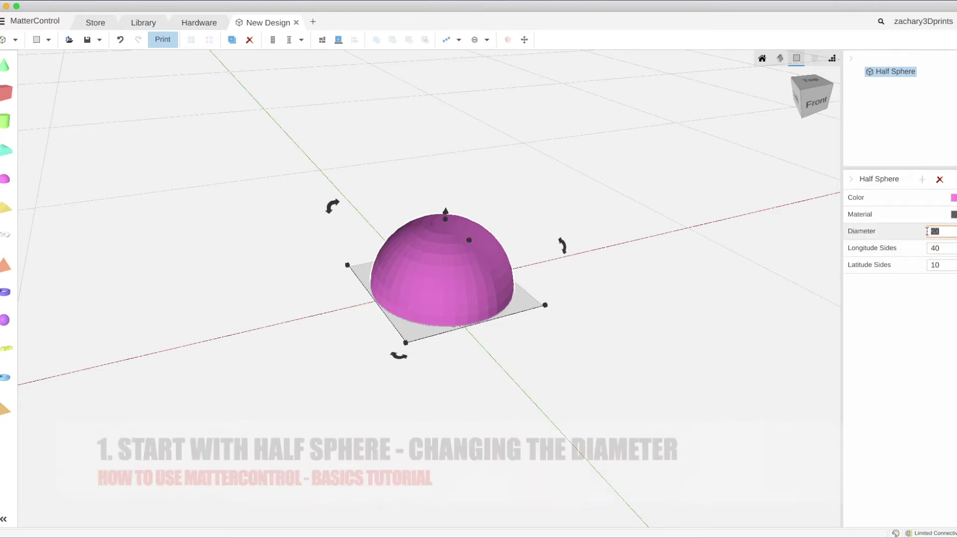
text(40)
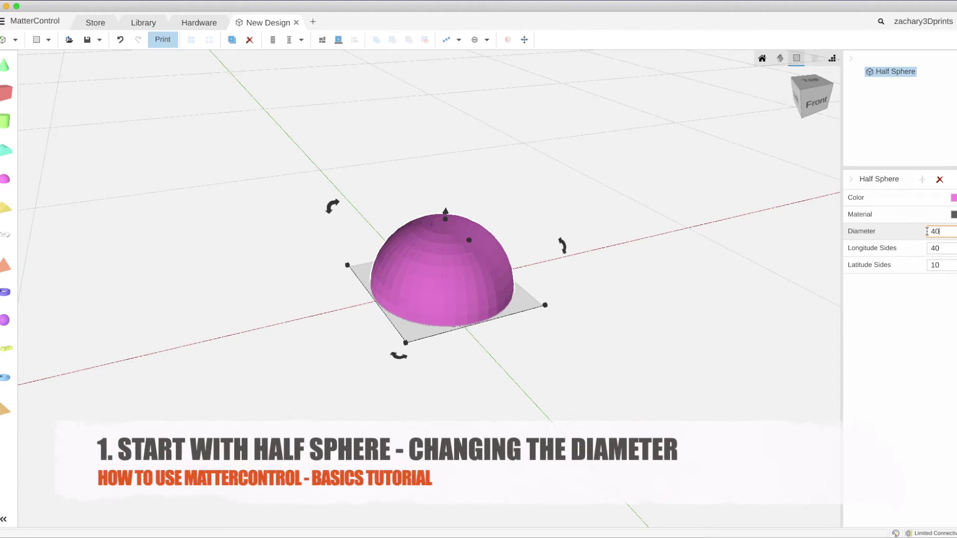
key(Return)
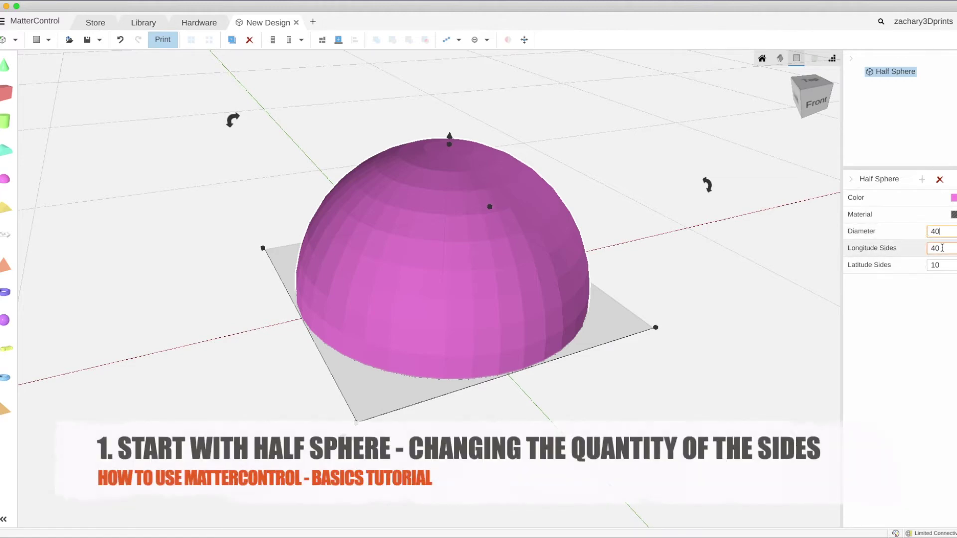
drag(942, 249, 922, 247)
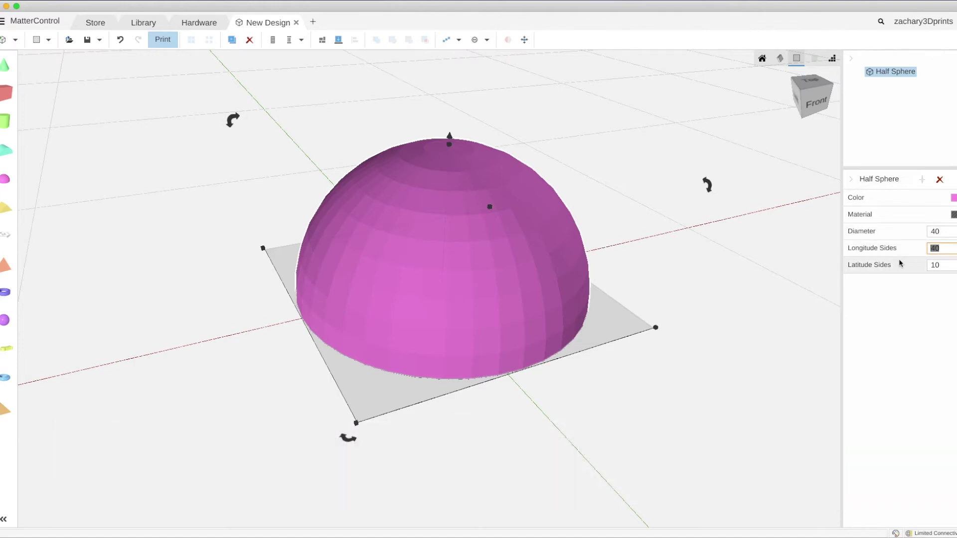
text(100)
key(Tab)
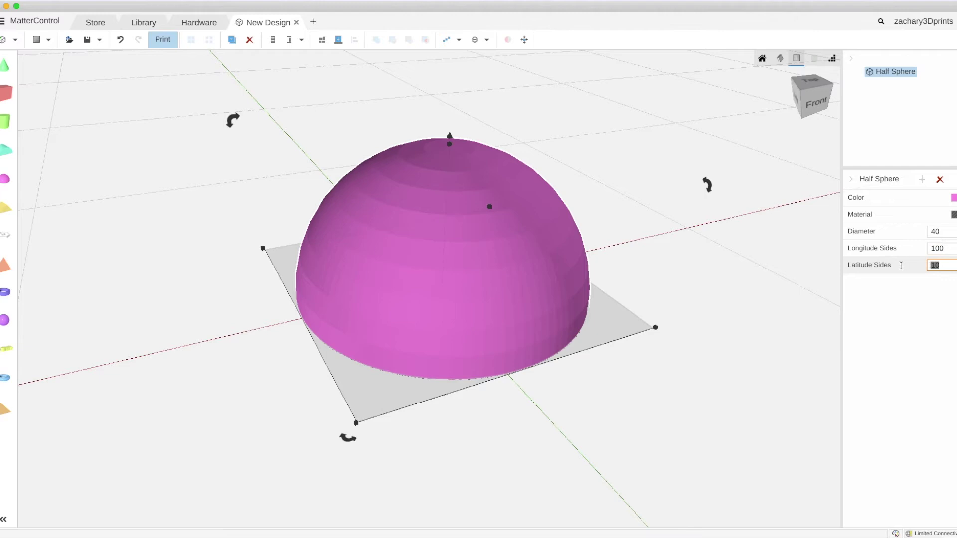
text(100)
key(Return)
key(BackSpace)
Lift the half sphere about 4 mm, then drop it back to 0.0 mm on the plate.
click(794, 333)
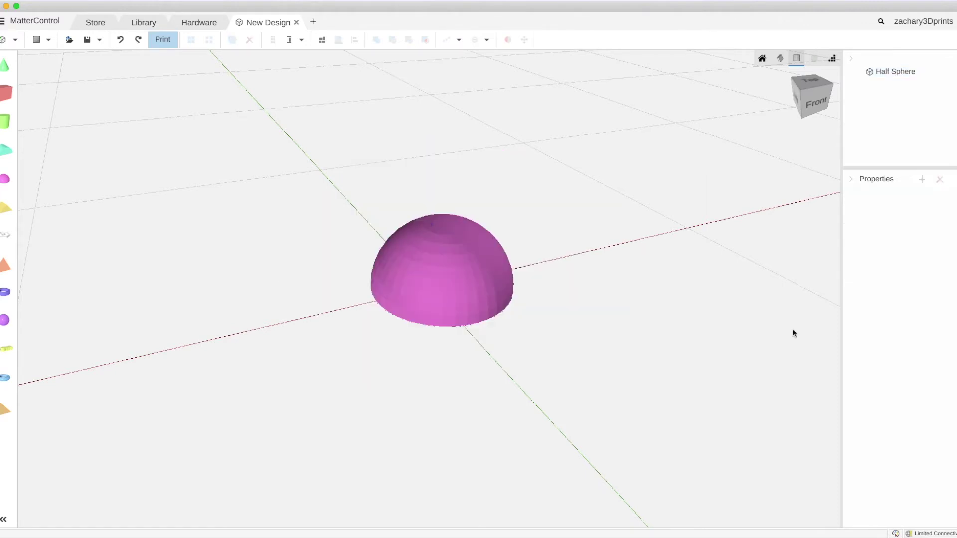
click(459, 299)
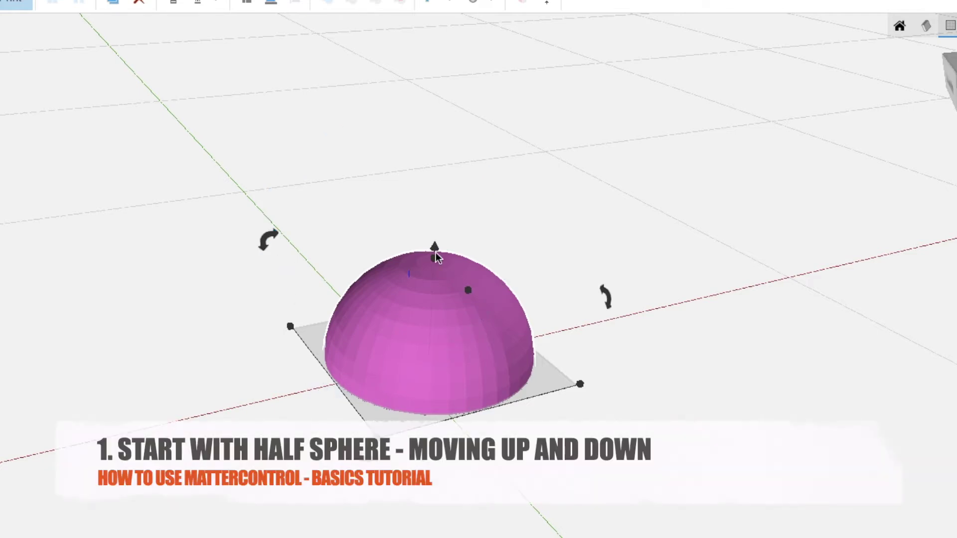
drag(435, 245, 432, 195)
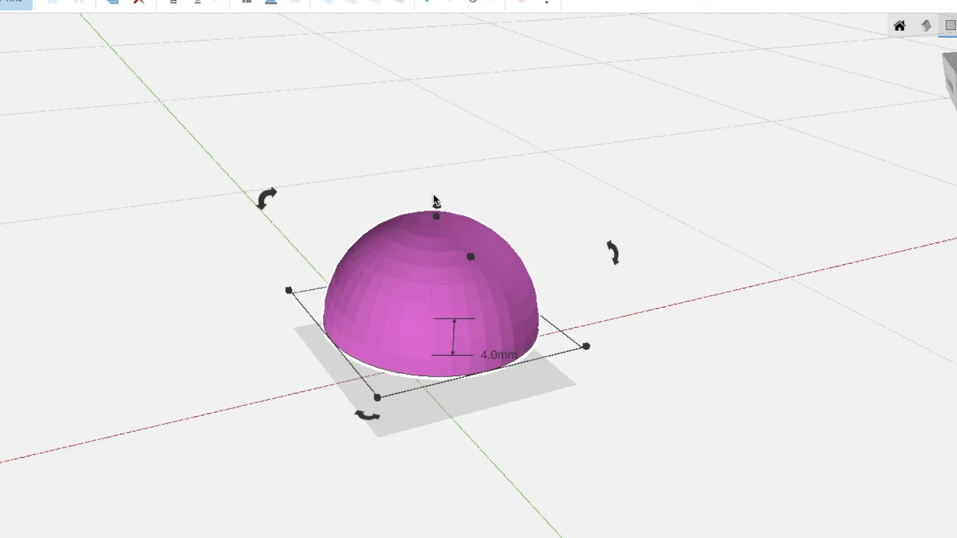
key(ctrl+z)
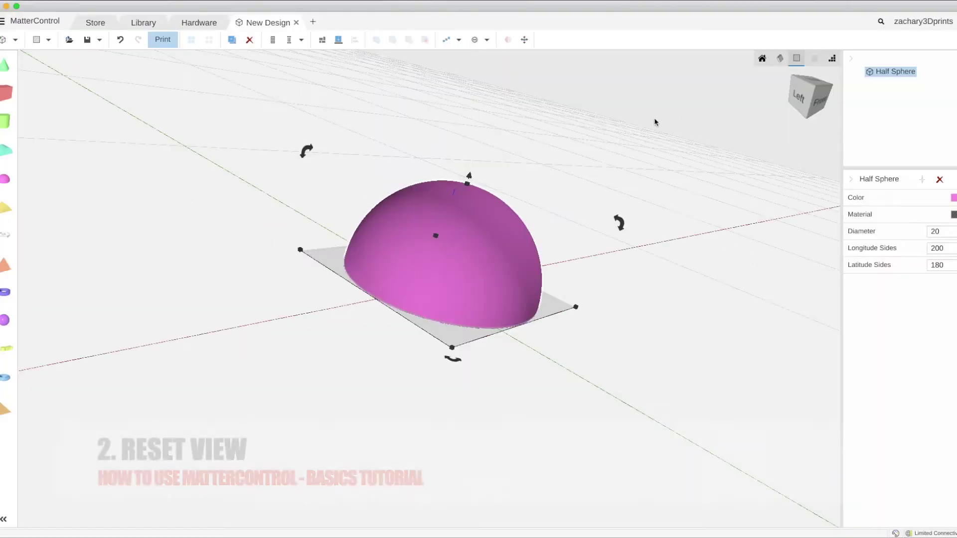
right_drag(459, 333, 615, 312)
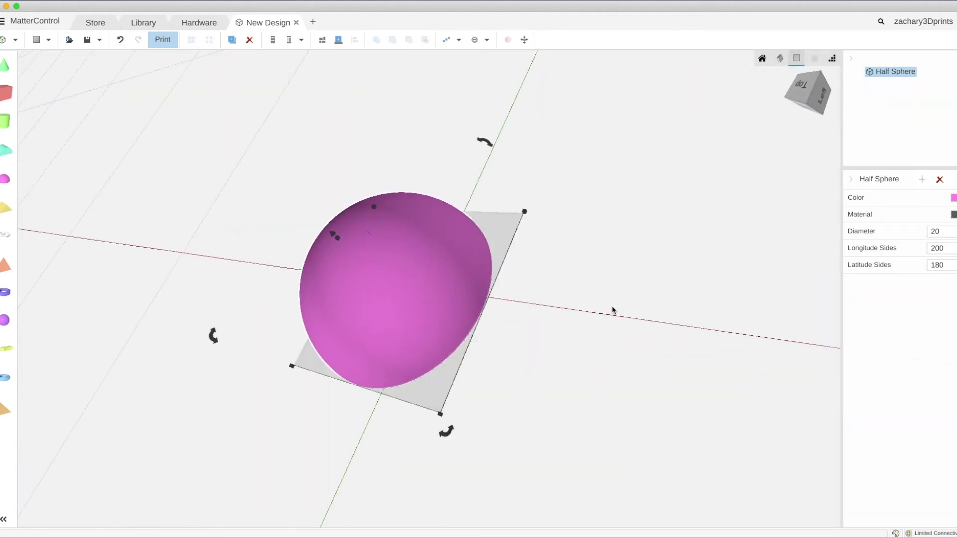
Flatten the half sphere to 6 mm tall.
click(762, 59)
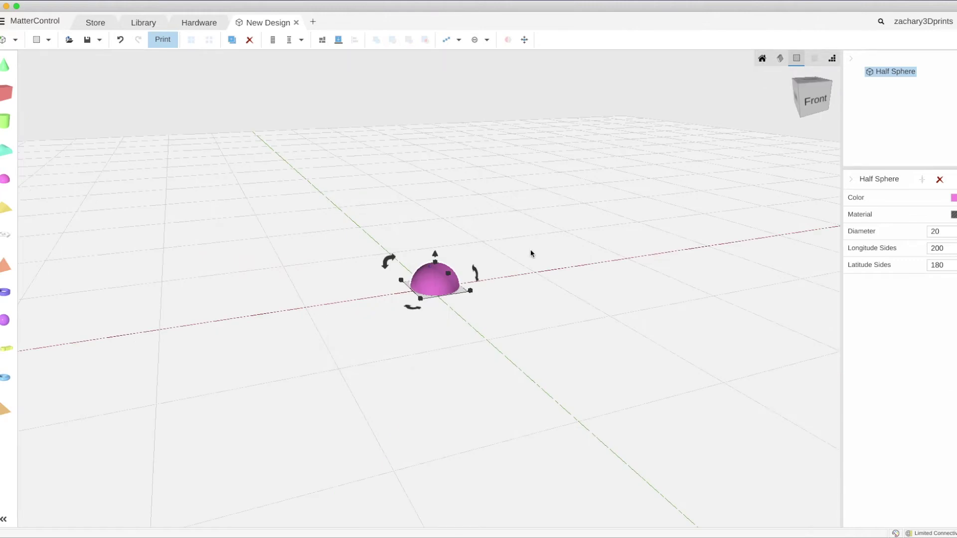
scroll(511, 276, up, 5)
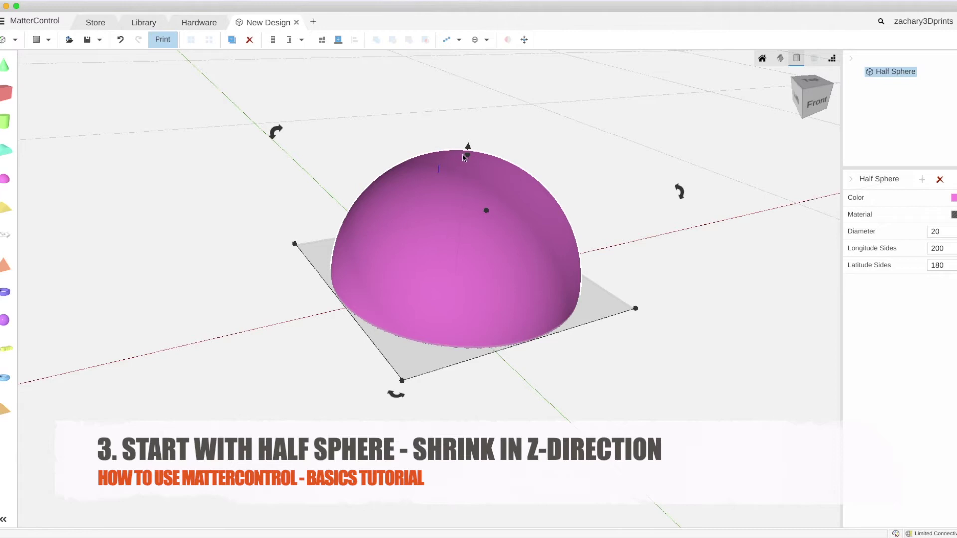
mouse_move(468, 157)
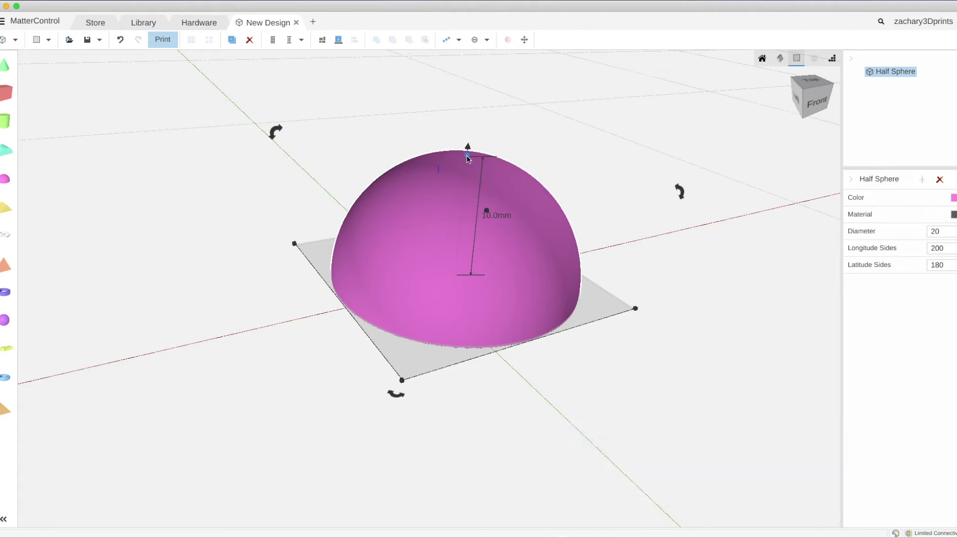
drag(468, 158, 457, 209)
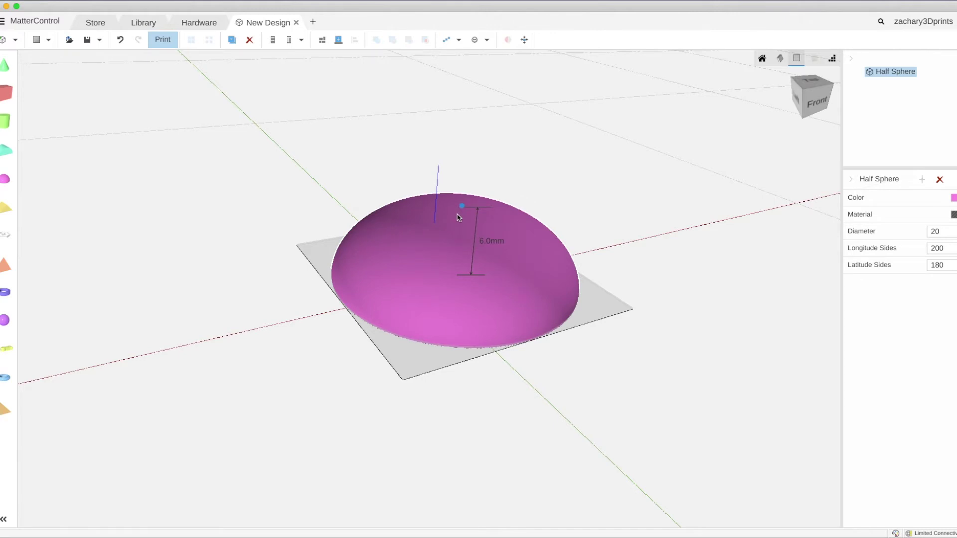
Stretch the half sphere's footprint into a 17×24 mm oval.
mouse_move(403, 381)
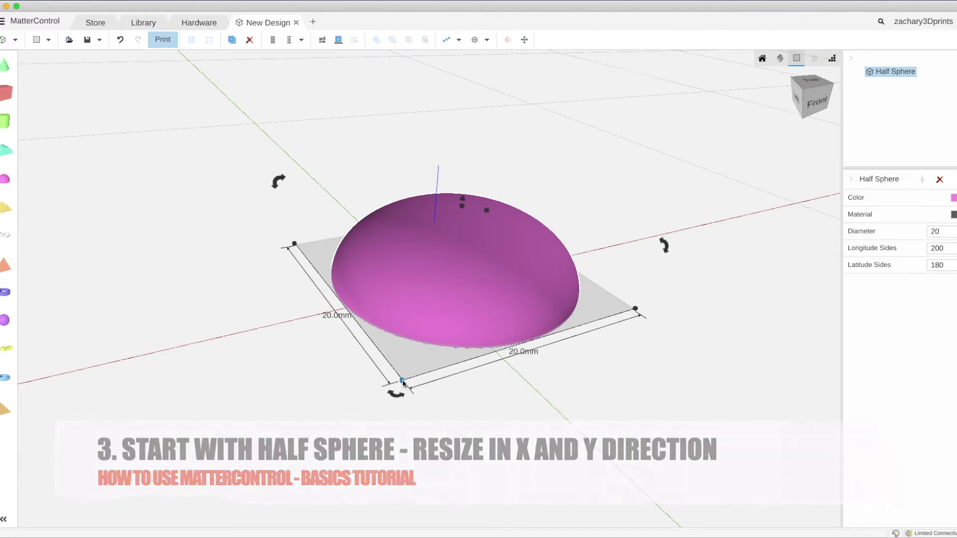
drag(402, 381, 438, 382)
key(ctrl+z)
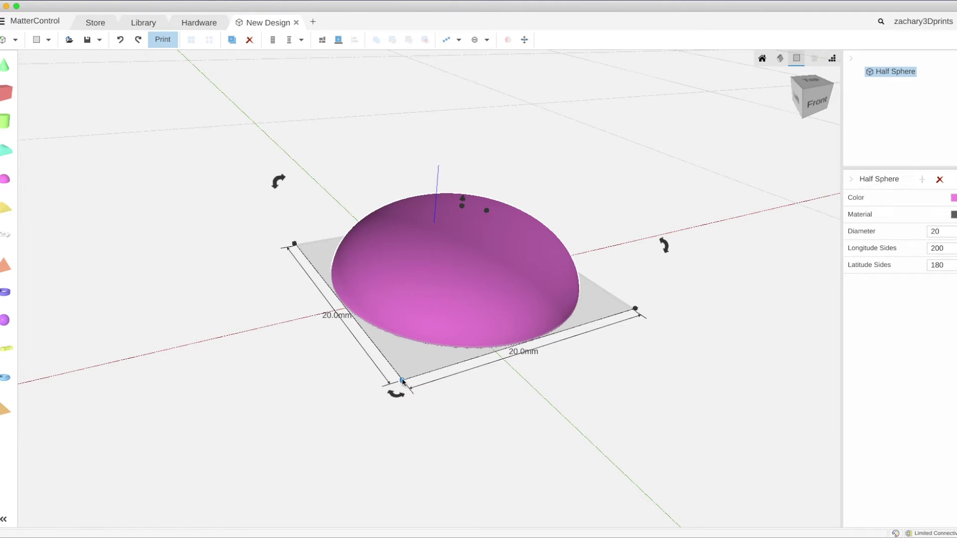
drag(402, 381, 327, 400)
key(ctrl+z)
drag(403, 381, 288, 388)
right_drag(289, 389, 149, 397)
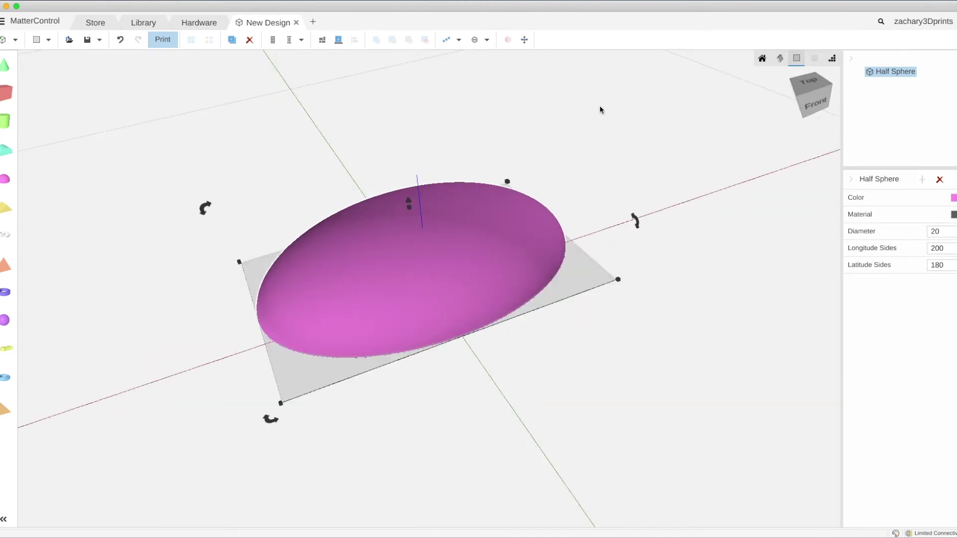
right_drag(626, 109, 431, 226)
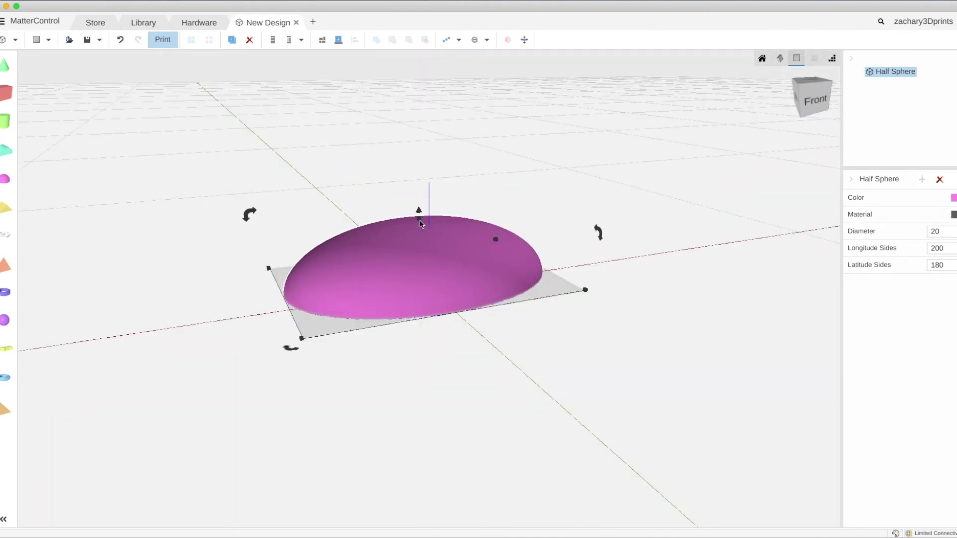
Adjust the half sphere's height and flip it 180° into a bowl.
drag(420, 224, 421, 215)
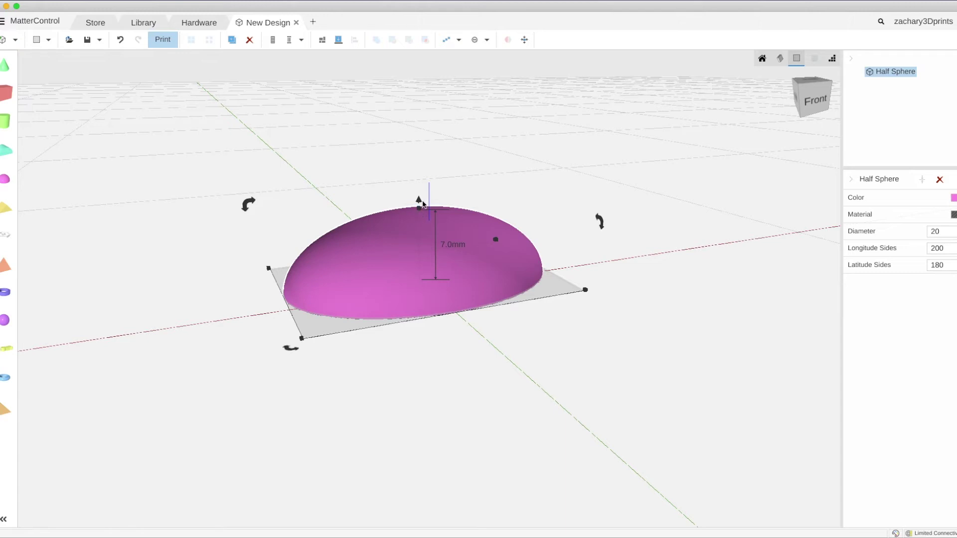
scroll(420, 225, up, 2)
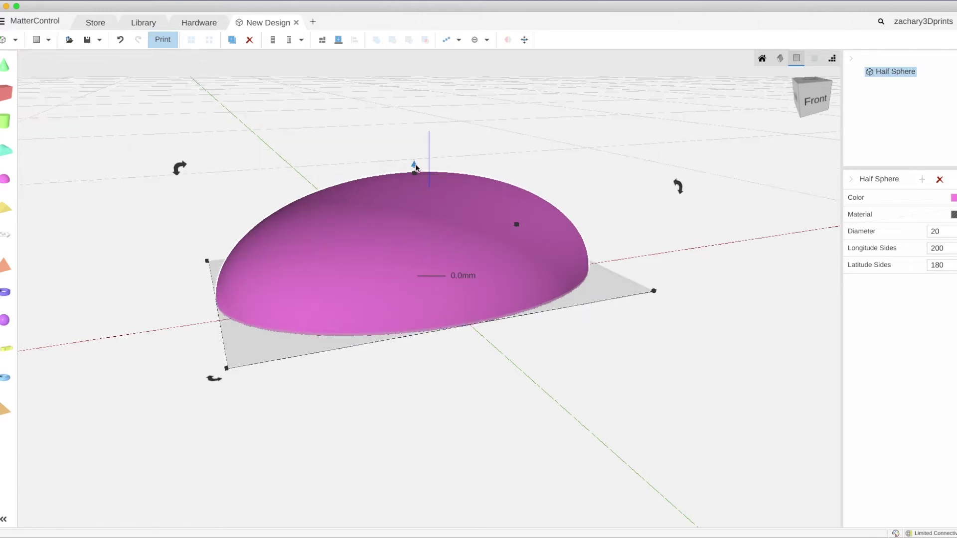
right_drag(492, 284, 555, 334)
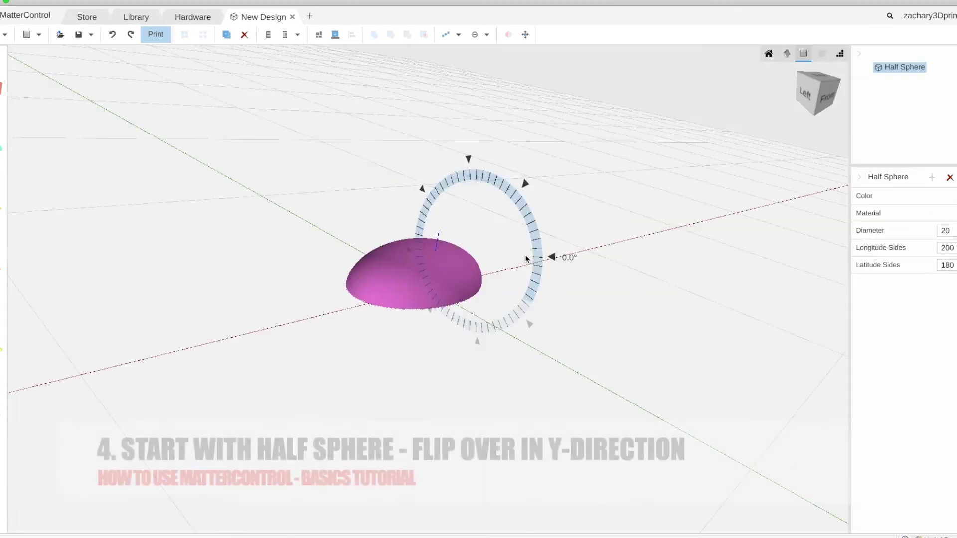
drag(438, 258, 409, 253)
Undo the first flip and rotate the half sphere to -180° so it opens upward.
key(ctrl+z)
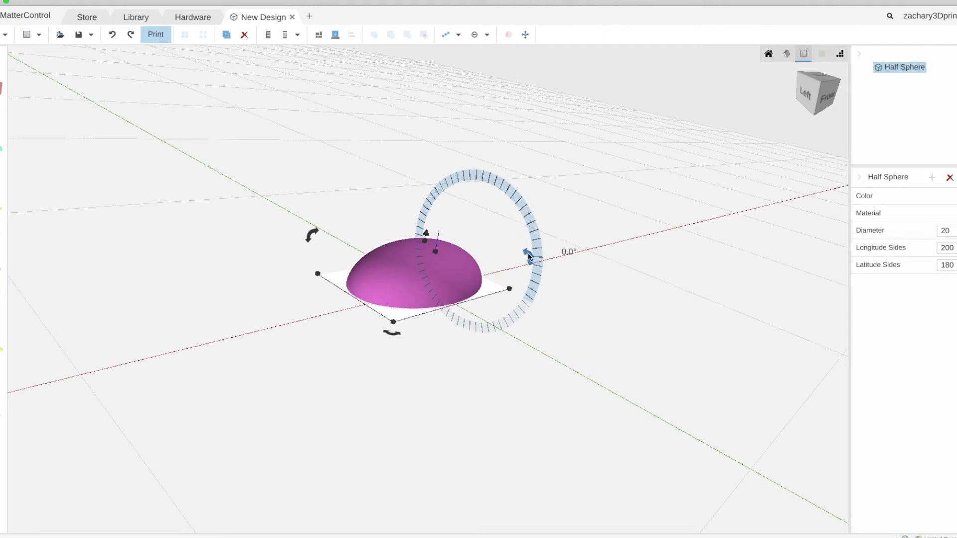
click(528, 256)
drag(529, 257, 413, 250)
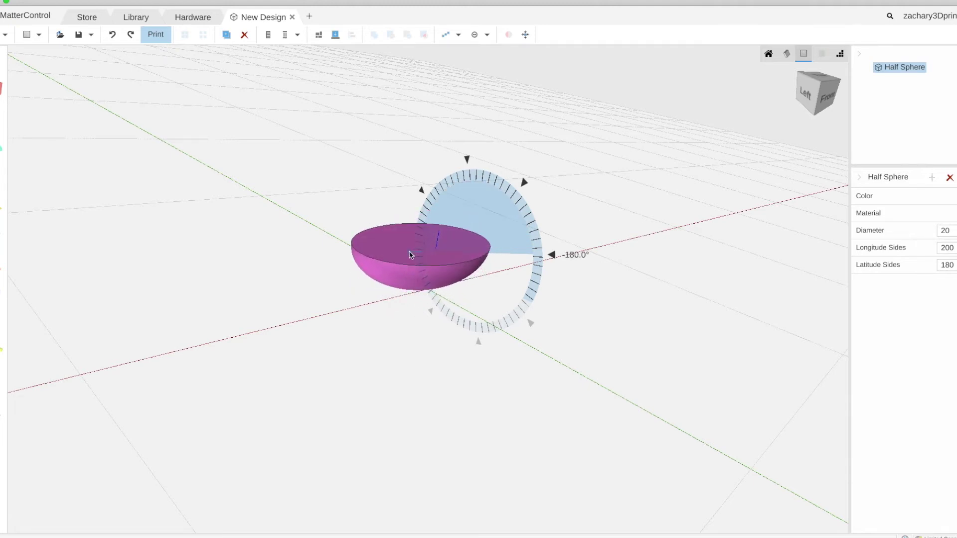
drag(410, 254, 410, 254)
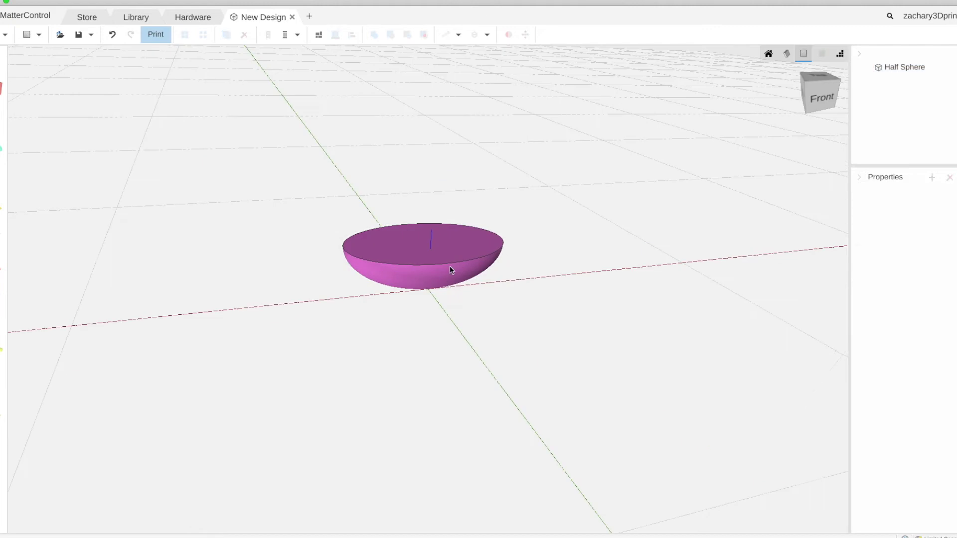
Copy and paste the half sphere, placing Half Sphere (1) over the original.
click(449, 266)
right_click(449, 266)
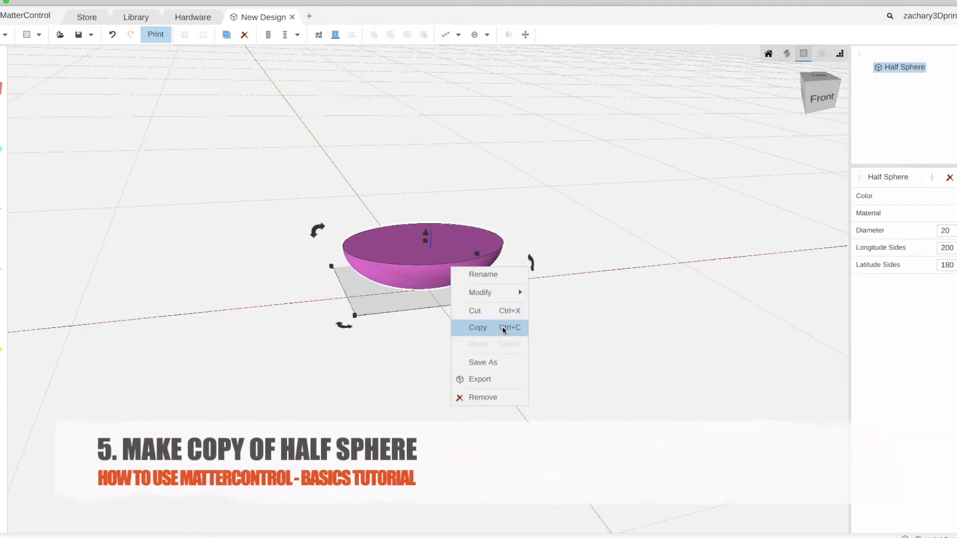
click(503, 329)
right_click(471, 265)
click(513, 342)
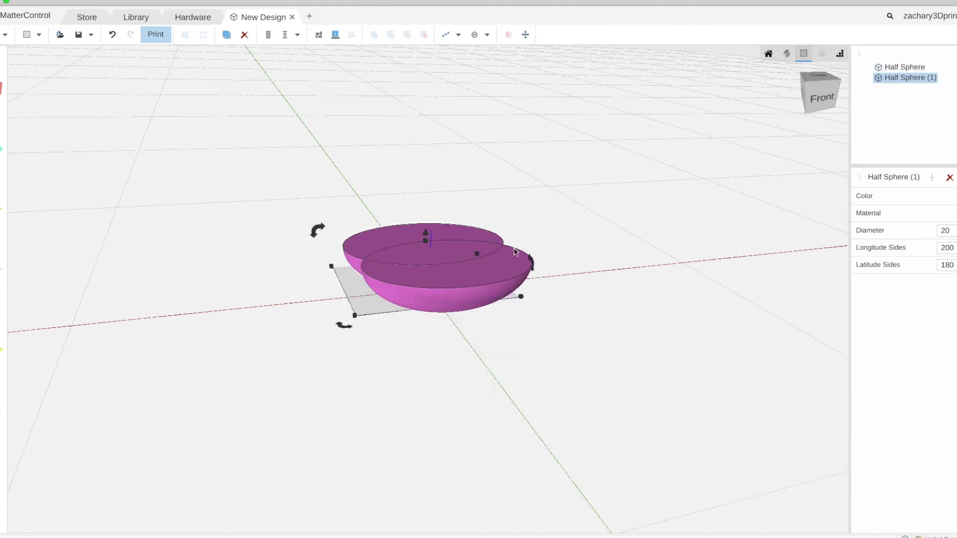
drag(460, 292, 559, 312)
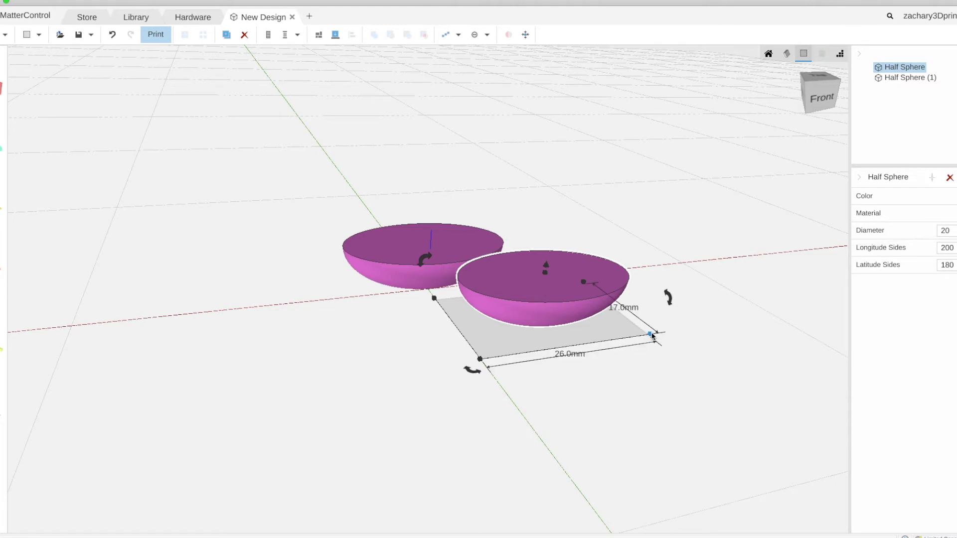
Shrink the original half sphere to 23×15 mm and adjust its height.
drag(651, 335, 615, 327)
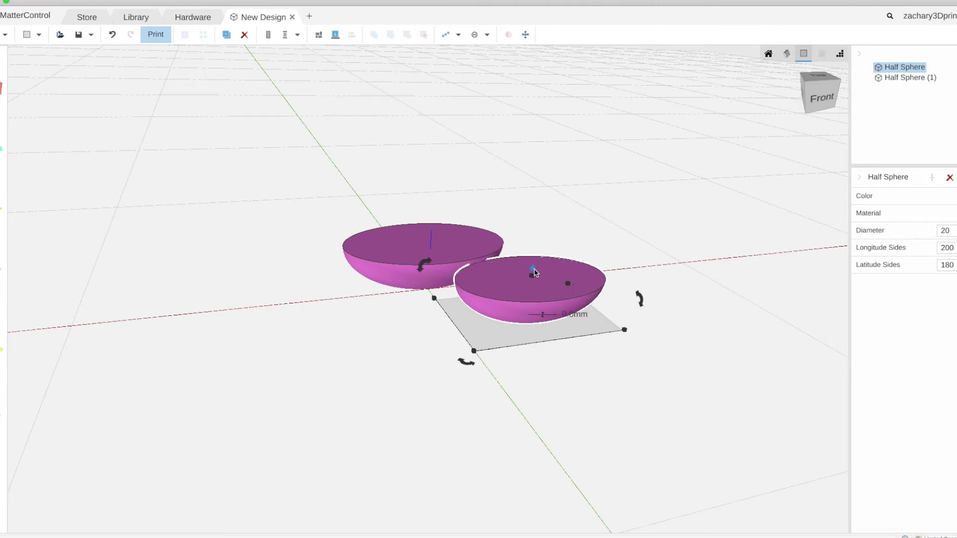
drag(534, 273, 457, 250)
right_drag(457, 250, 504, 258)
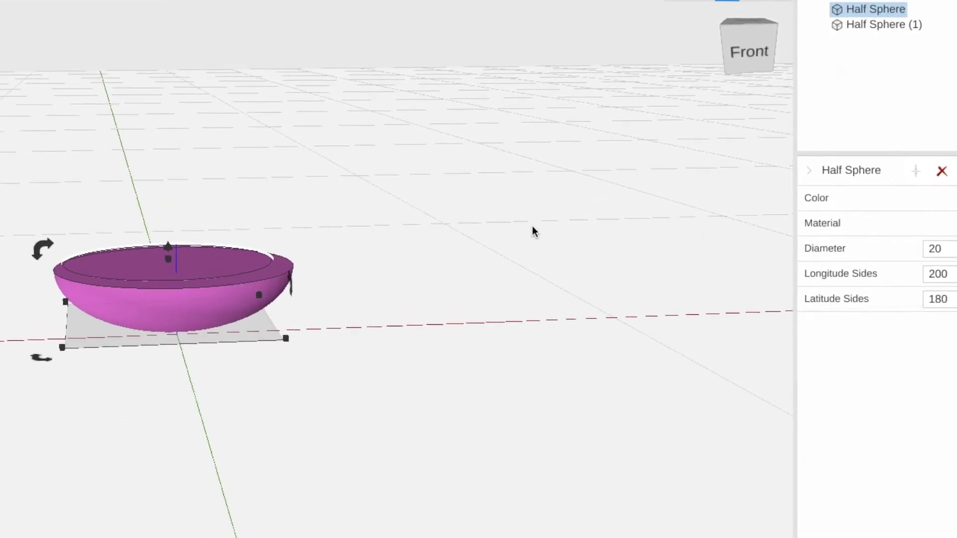
Color the inner half sphere orange and raise it 1.0 mm above the pink one.
click(947, 199)
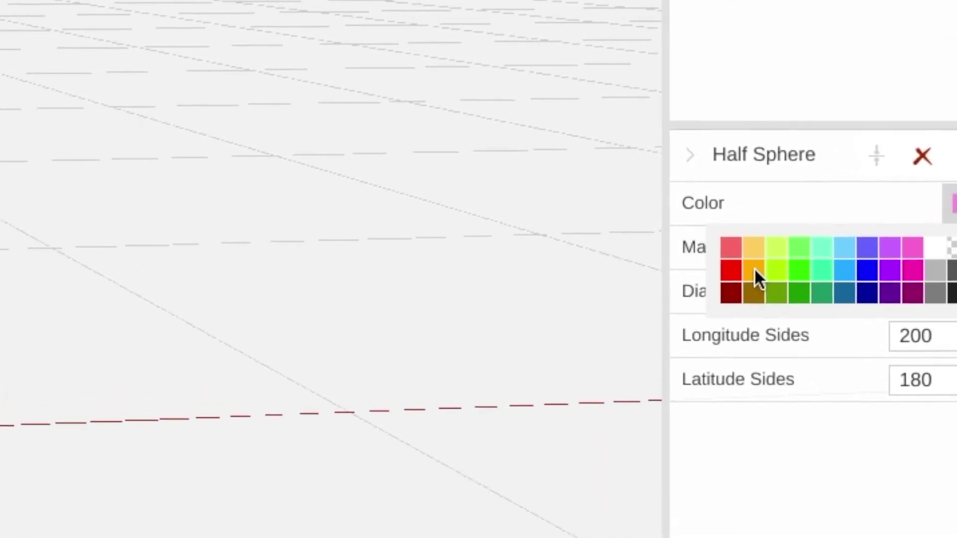
click(754, 270)
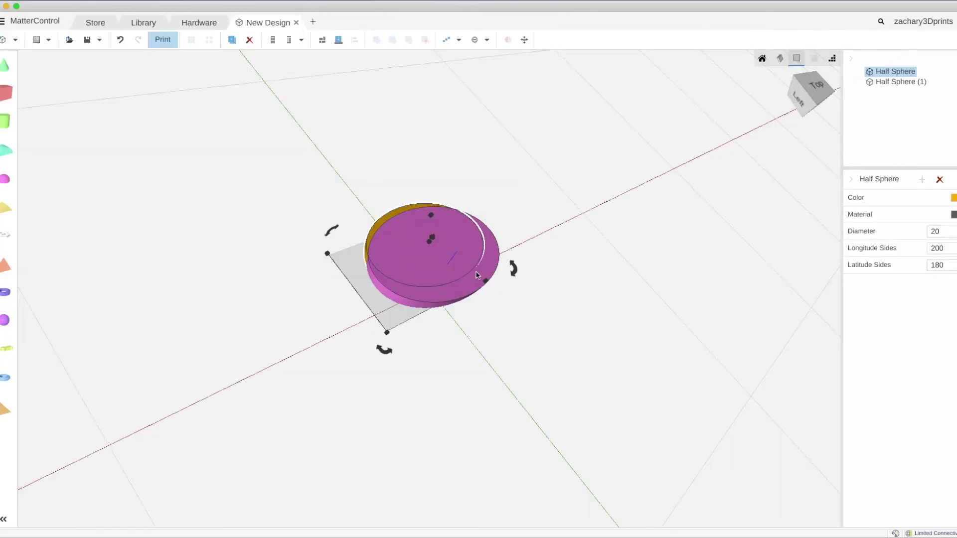
right_drag(511, 248, 493, 177)
drag(424, 232, 424, 224)
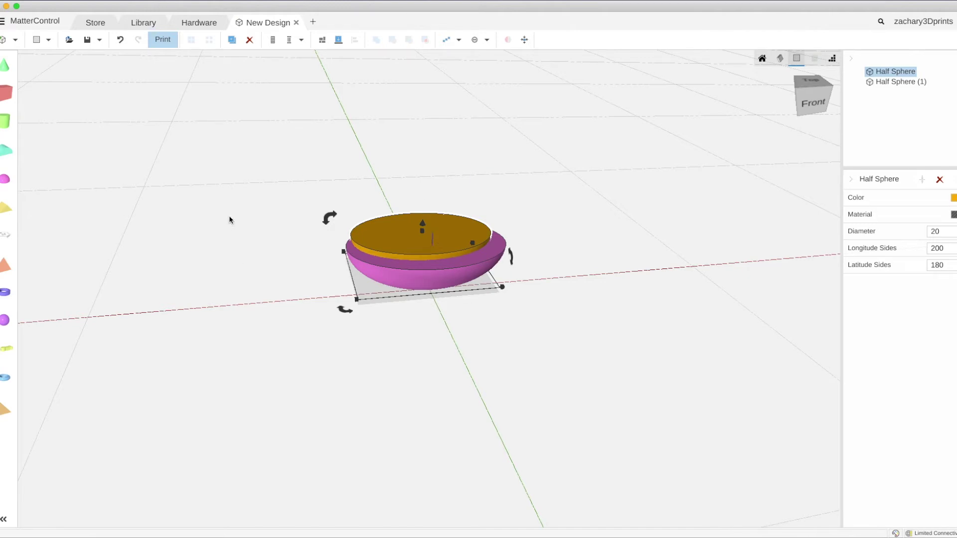
drag(307, 182, 424, 275)
drag(426, 277, 425, 277)
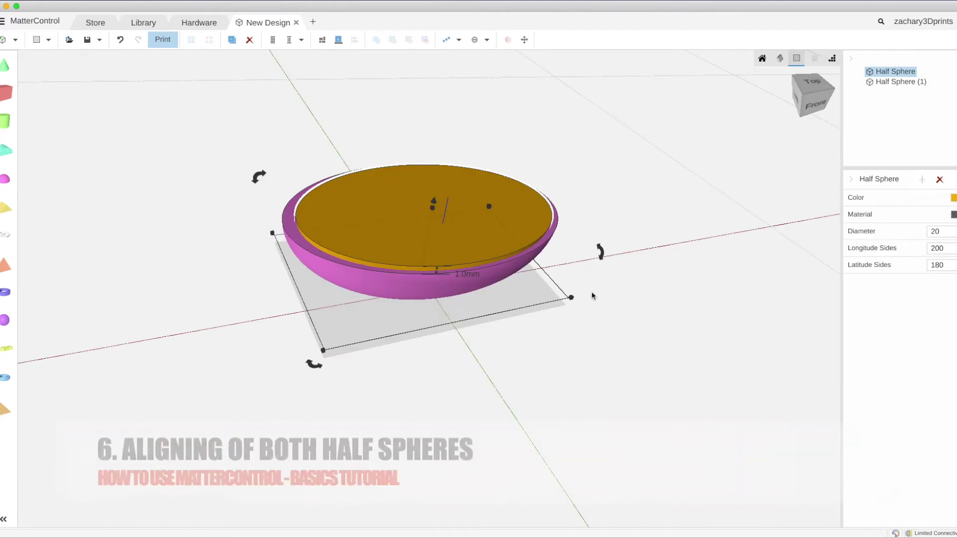
right_drag(589, 270, 541, 287)
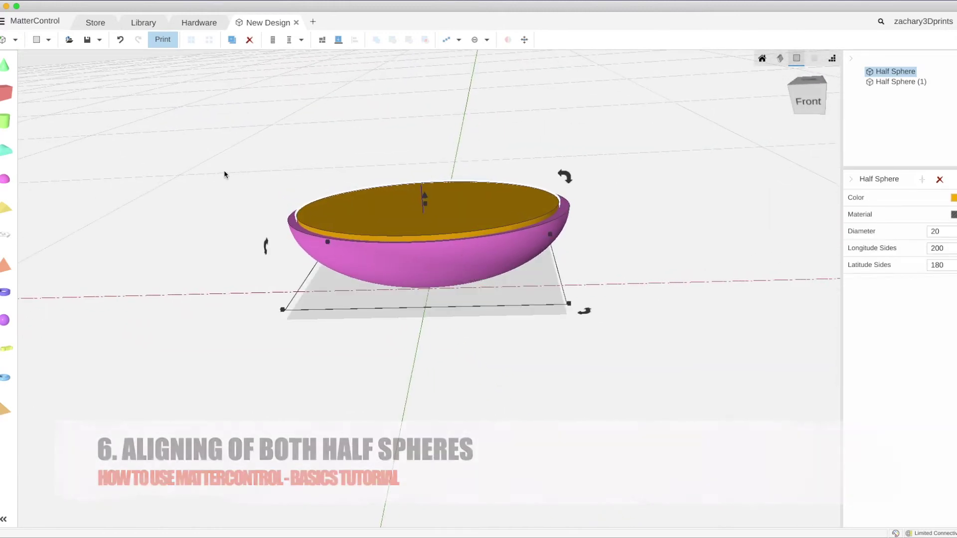
Group both half spheres in an Align: centre X and Y, Z set to Max.
drag(238, 150, 594, 315)
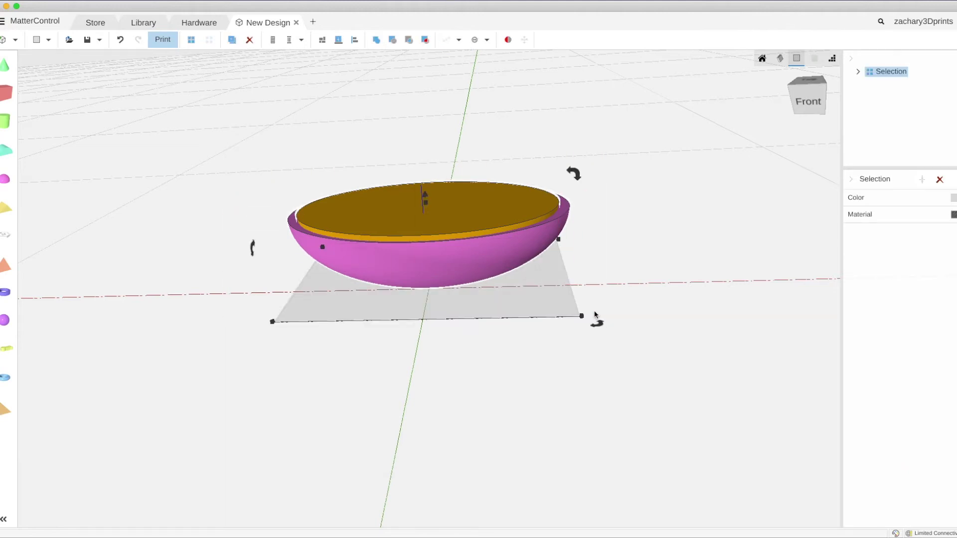
click(356, 43)
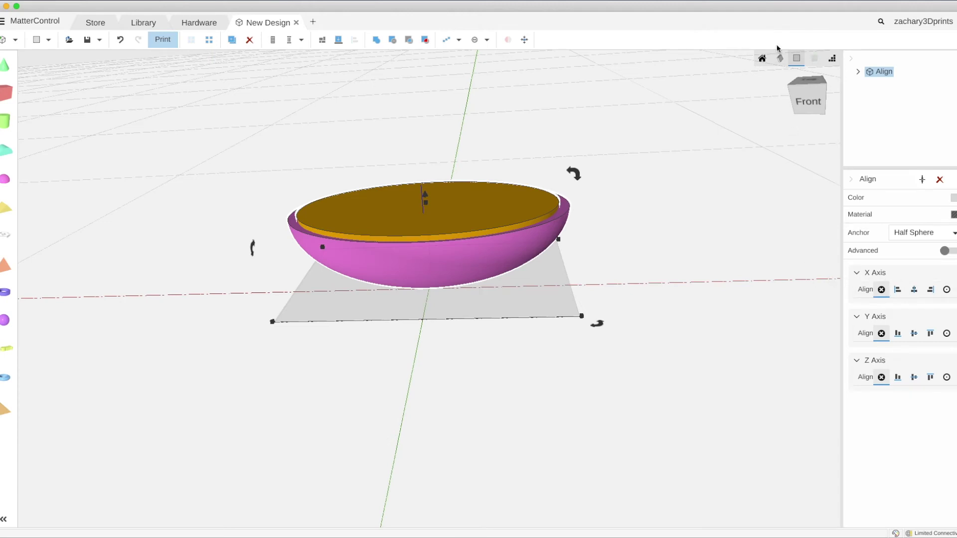
click(761, 60)
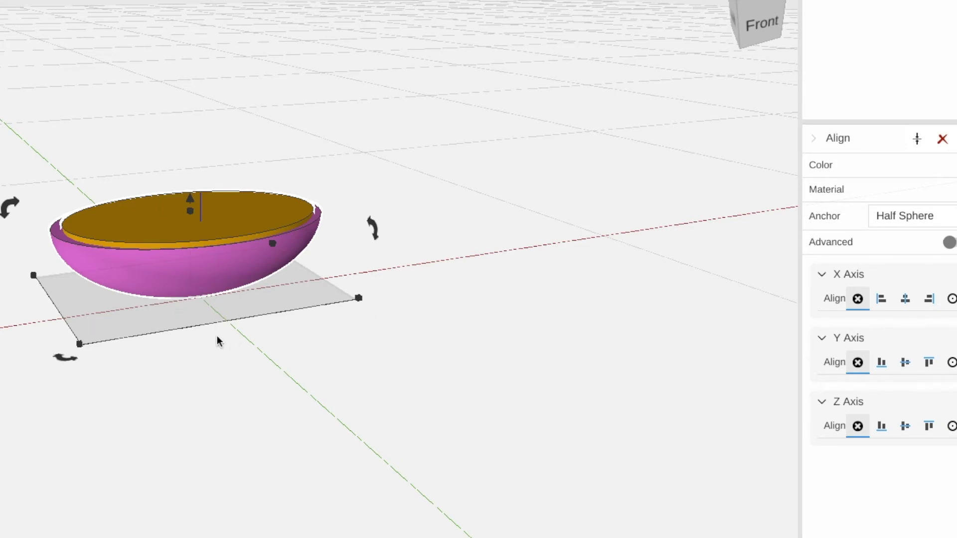
click(906, 300)
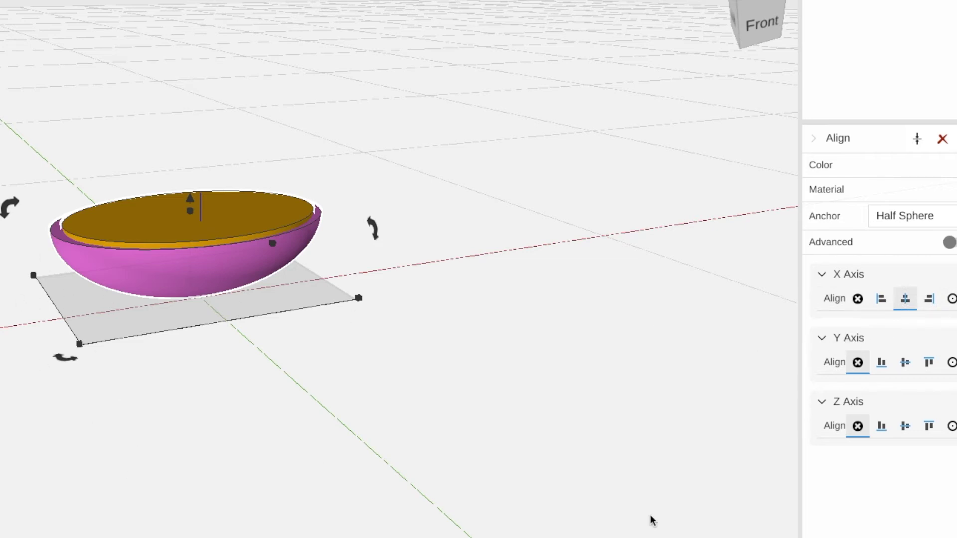
click(907, 363)
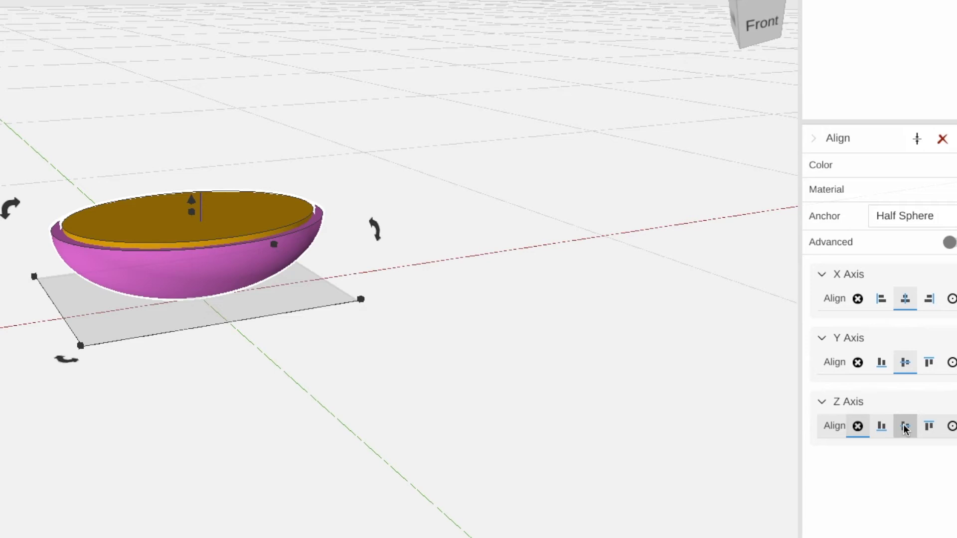
click(930, 428)
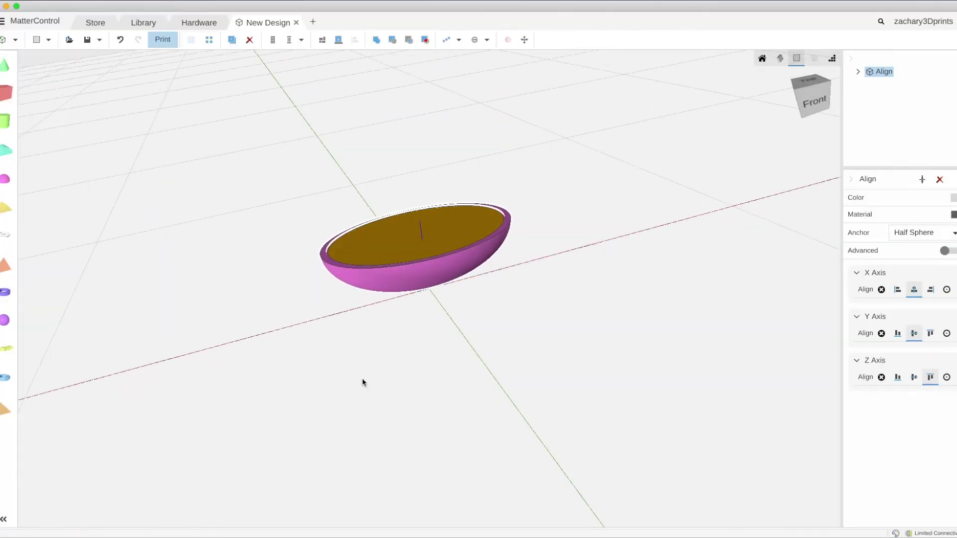
Reselect both halves, centre on Y, try Z Max, then set Z alignment to None.
right_drag(361, 345, 367, 389)
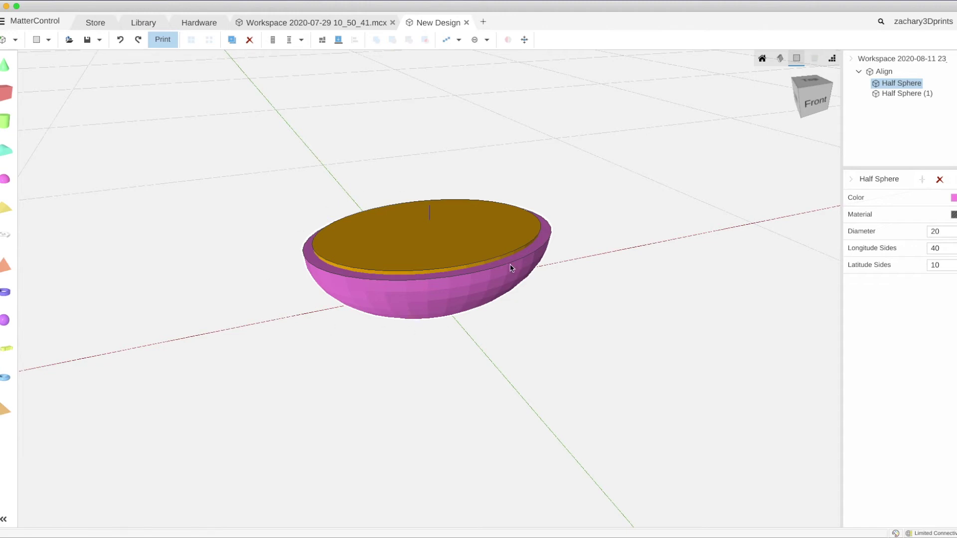
drag(275, 188, 552, 337)
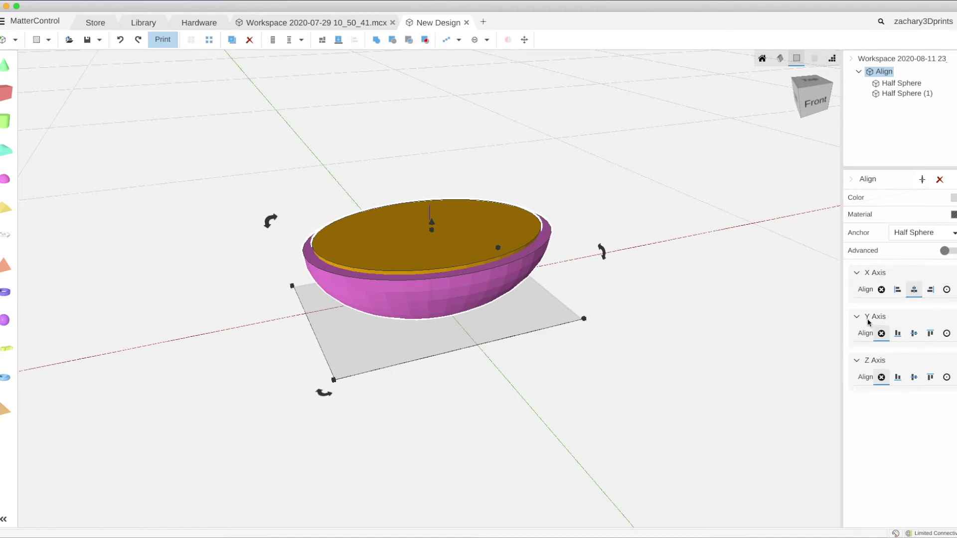
click(914, 334)
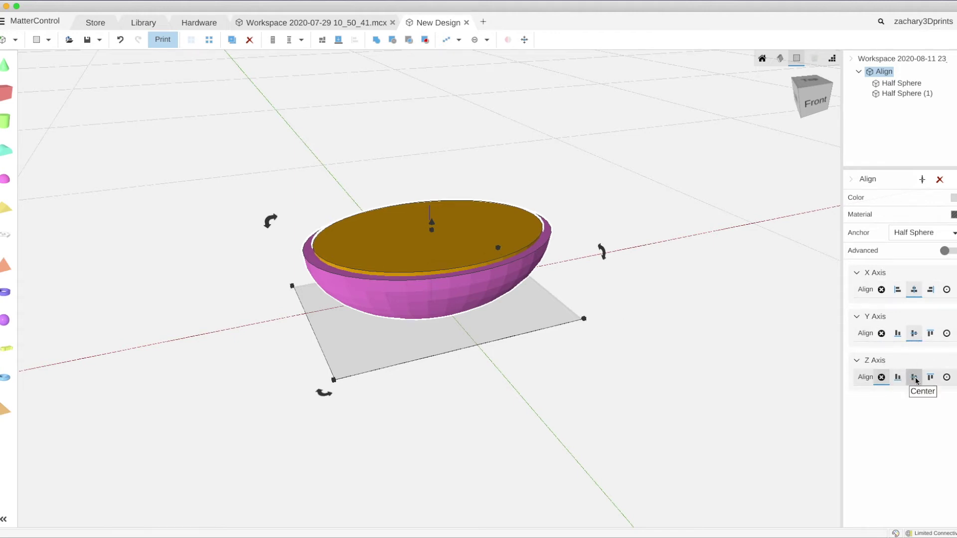
click(931, 378)
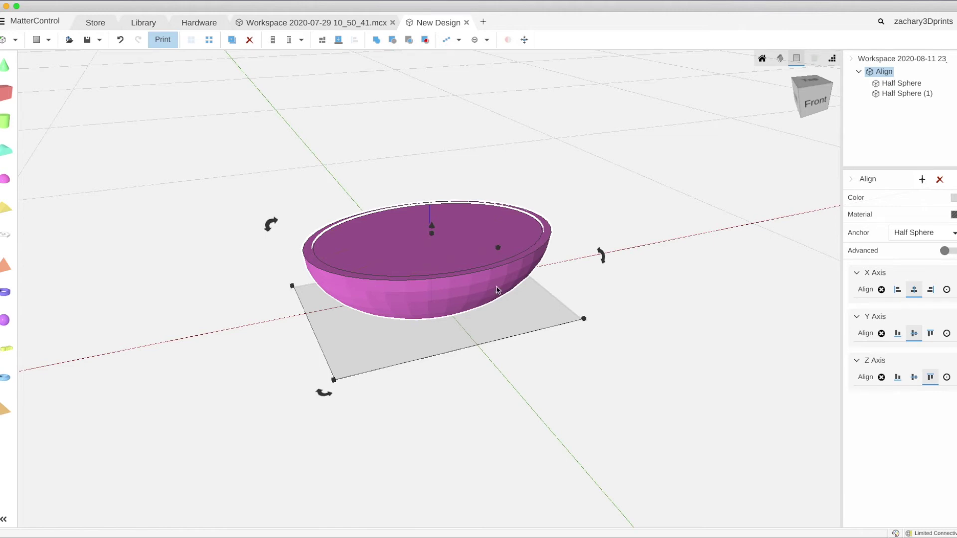
click(882, 379)
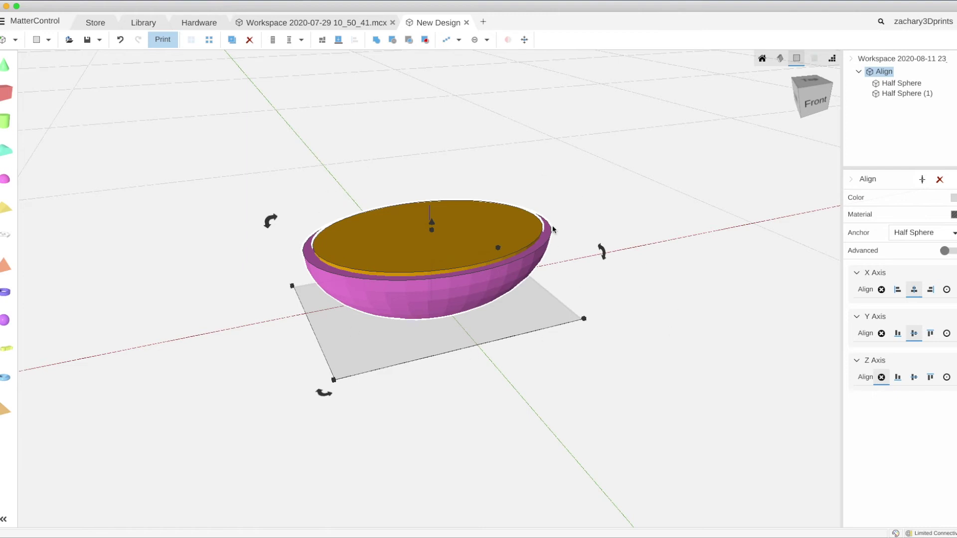
Subtract Half Sphere (1) from the pink half sphere to hollow out the bowl.
click(393, 41)
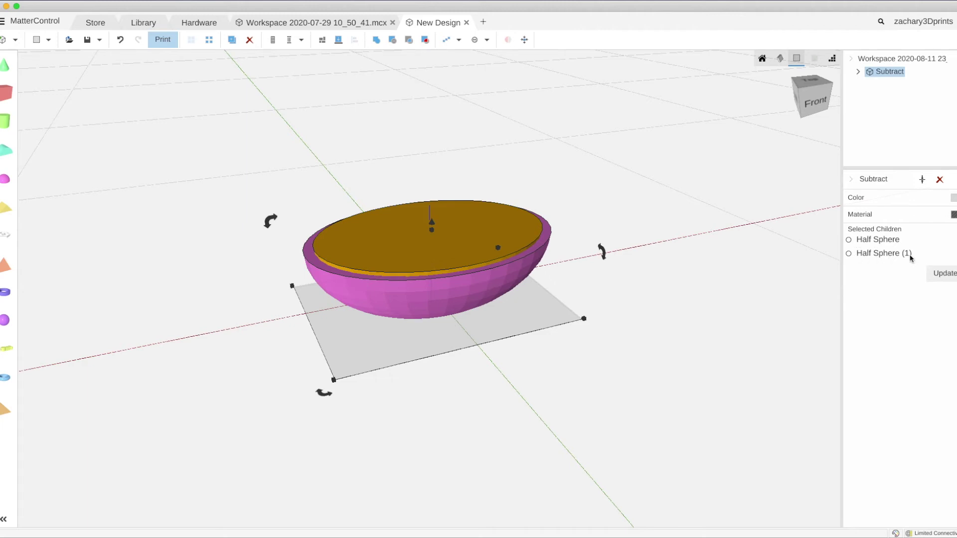
click(896, 241)
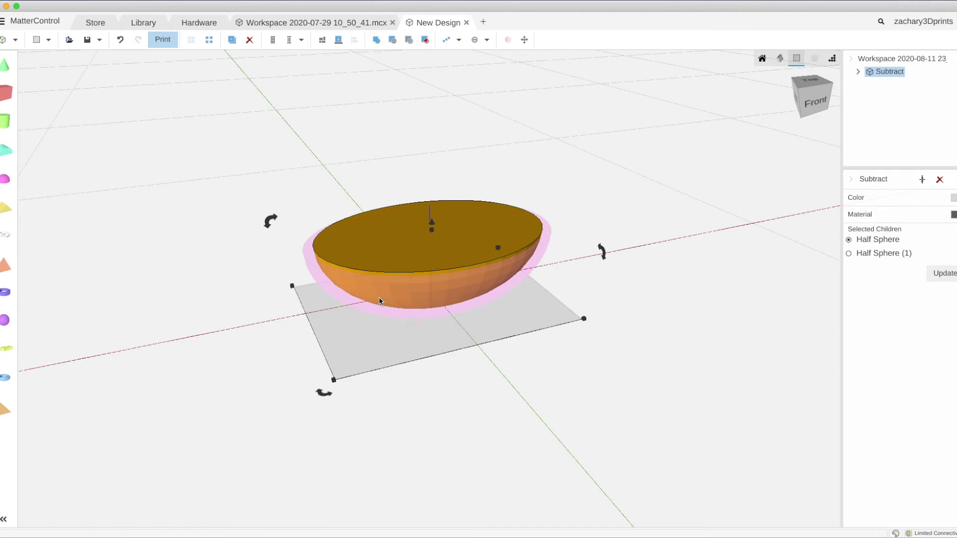
click(871, 254)
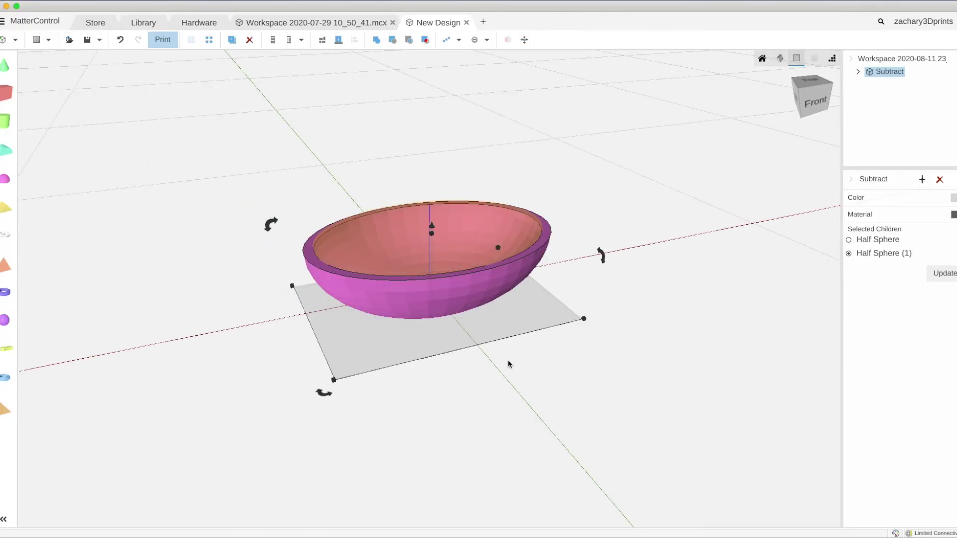
click(651, 268)
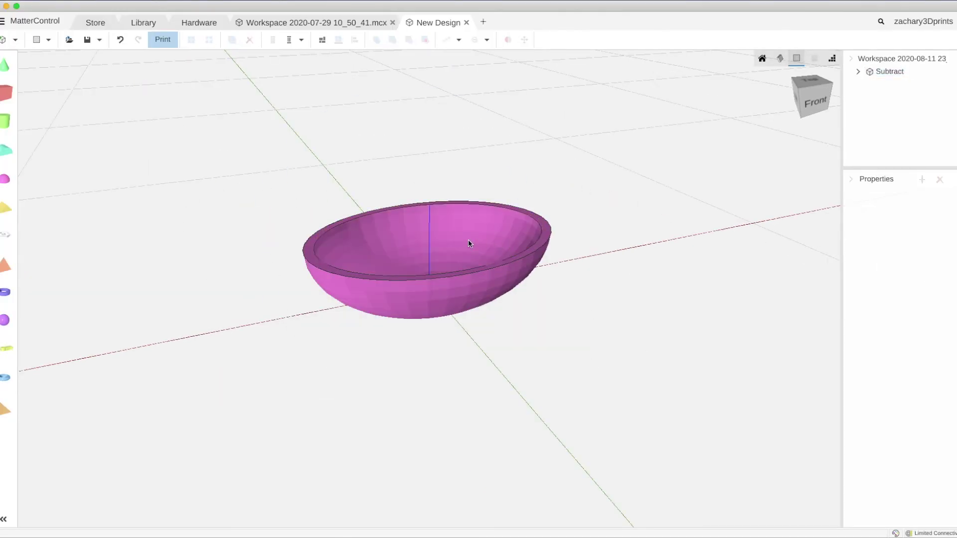
right_drag(525, 268, 398, 314)
scroll(399, 308, up, 3)
right_drag(444, 274, 442, 302)
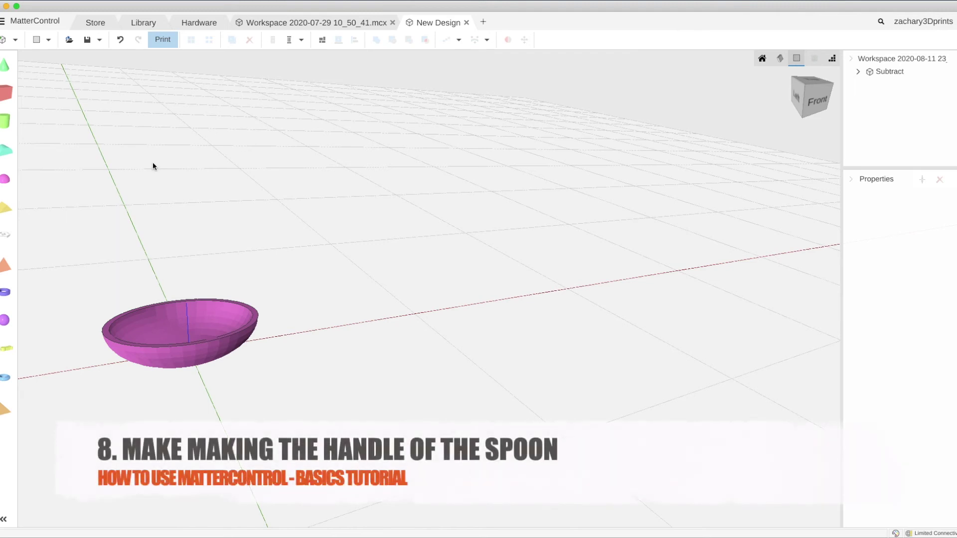
Add a cube beside the bowl and set its thickness to 3 mm.
drag(7, 95, 352, 315)
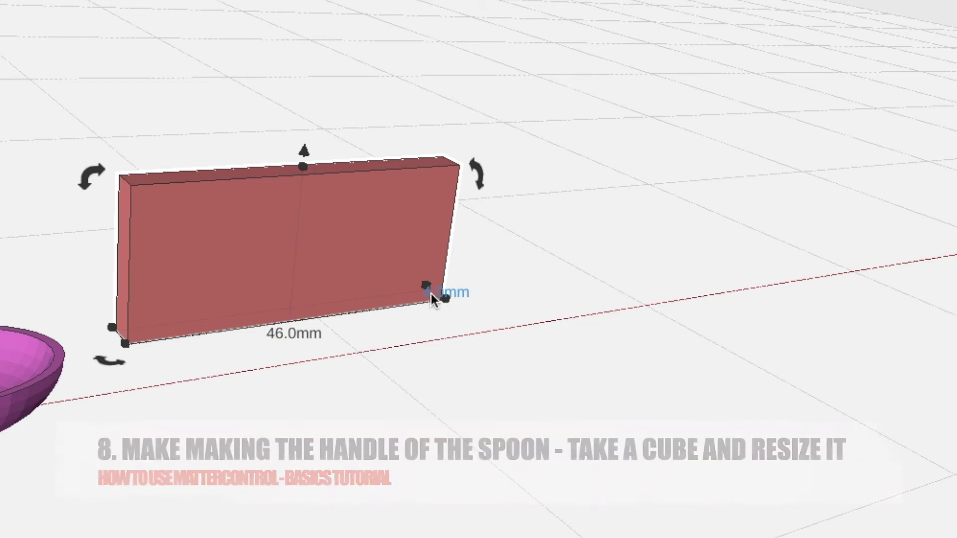
click(432, 293)
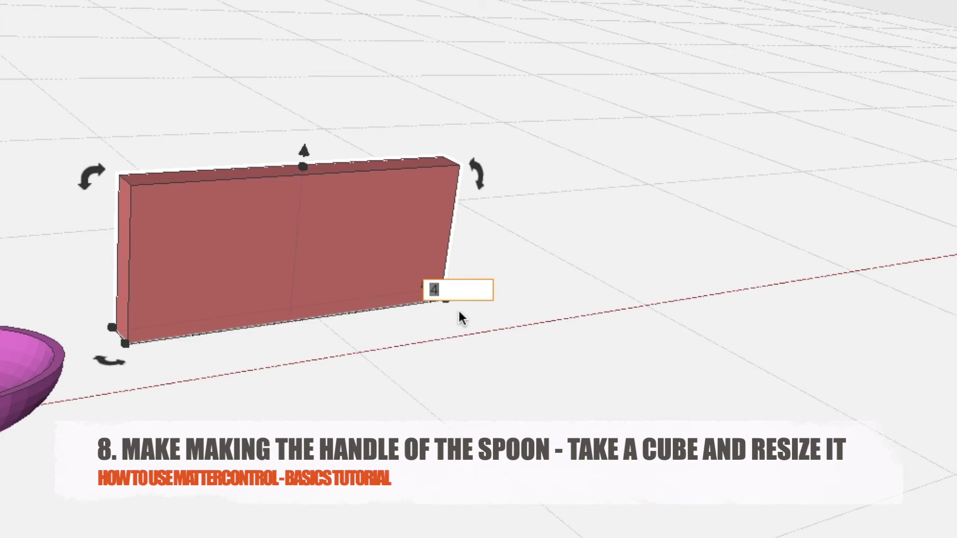
key(Return)
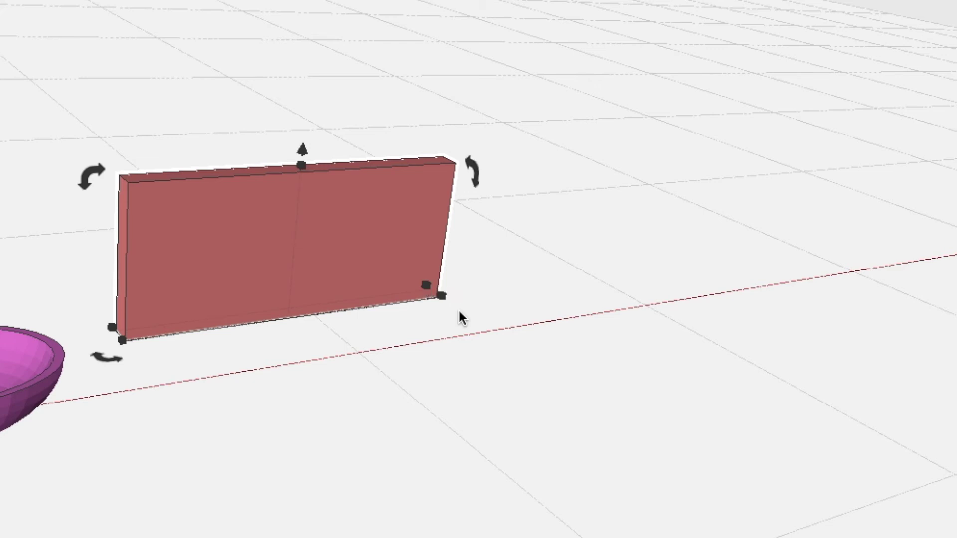
Set the cube's height to 1 mm, making a flat 46 mm red bar.
click(300, 163)
click(351, 236)
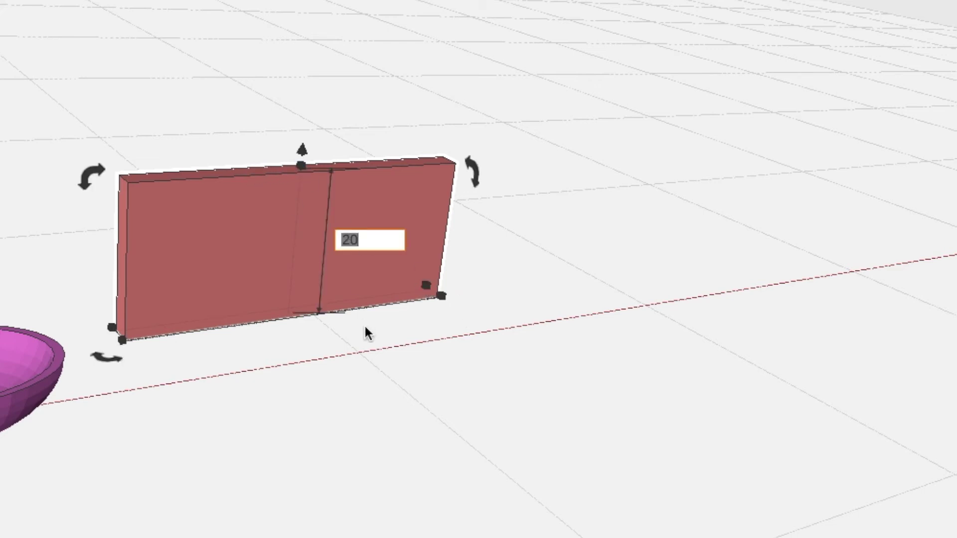
text(1)
key(Return)
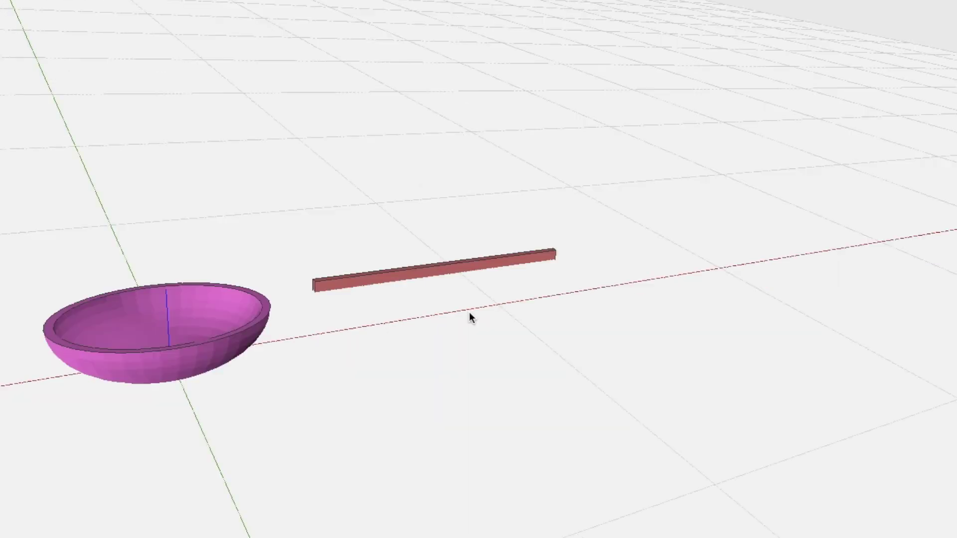
right_drag(470, 316, 500, 335)
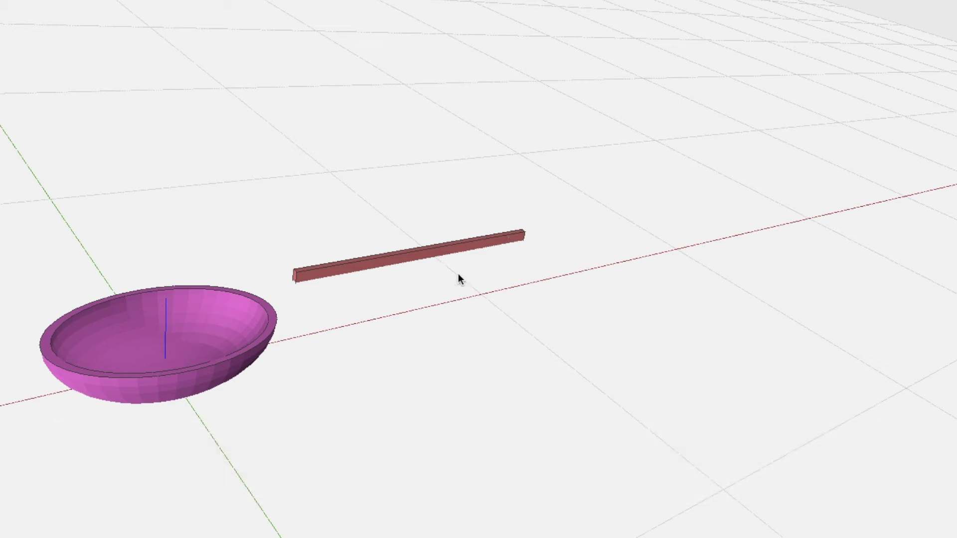
click(396, 259)
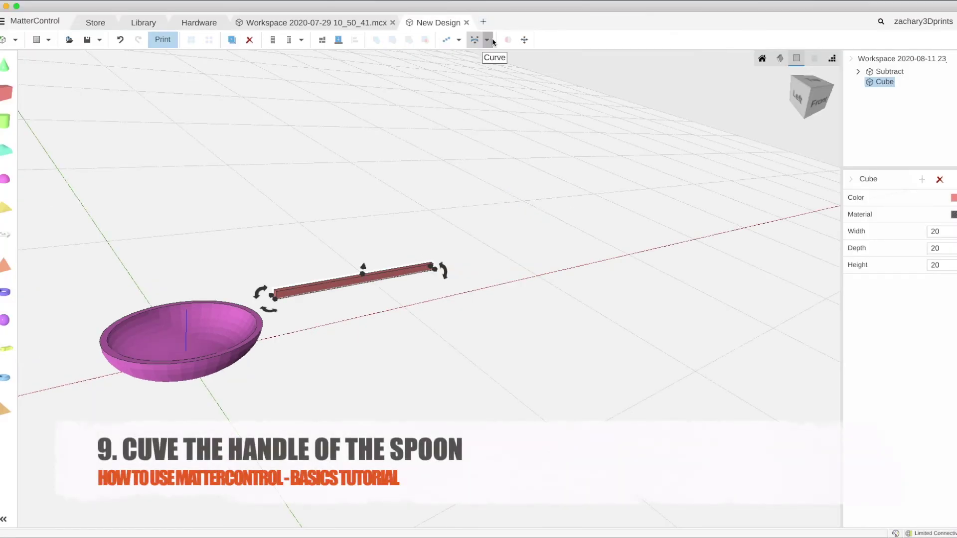
Bend the red bar with a Curve modifier (diameter 46, 50% start).
click(487, 40)
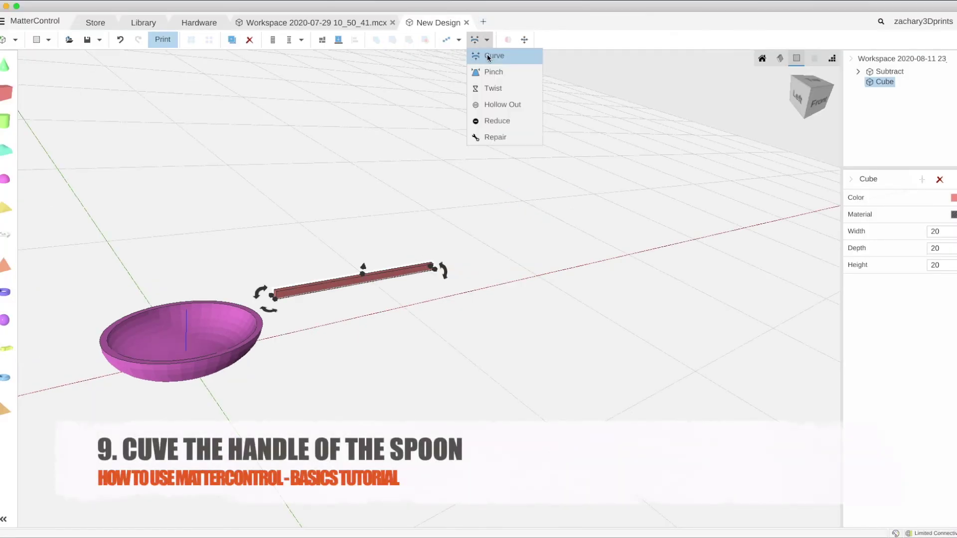
click(488, 56)
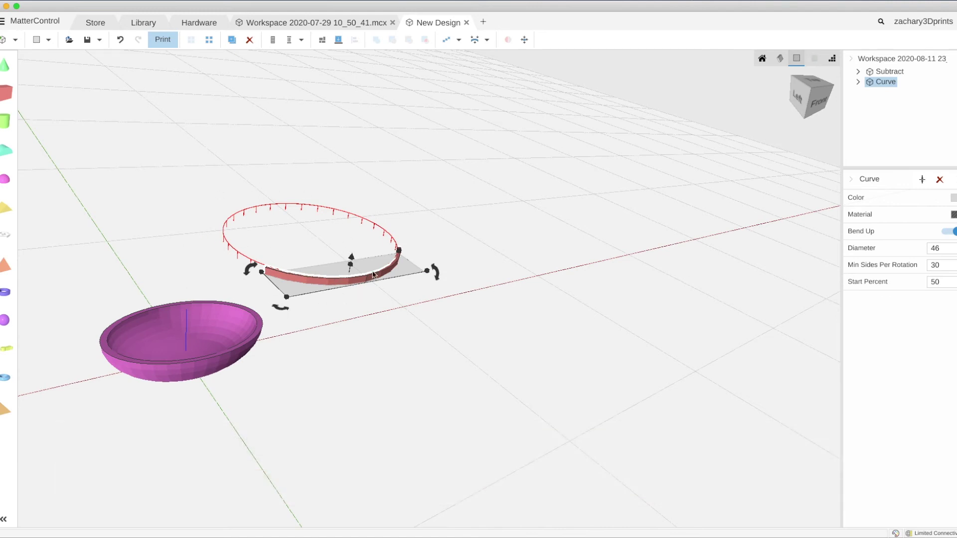
right_drag(373, 218, 397, 356)
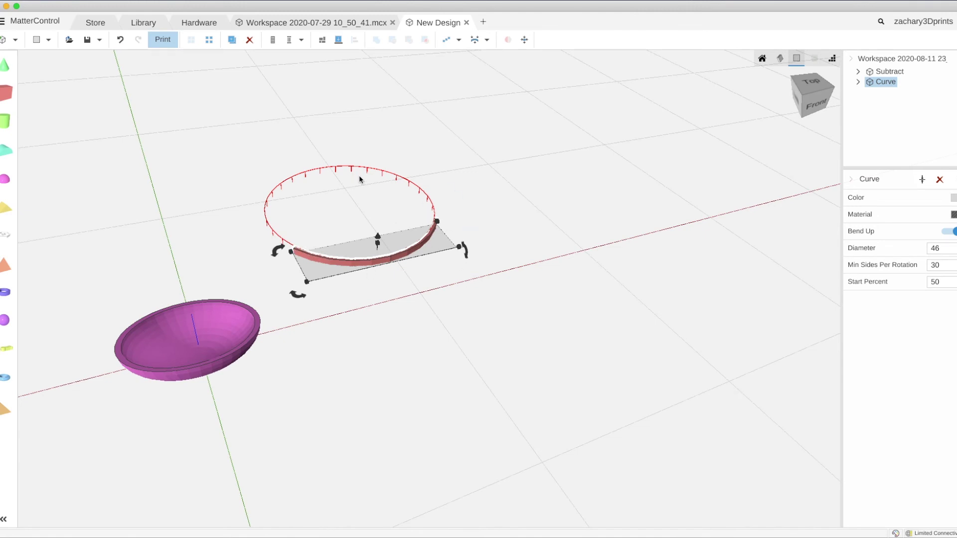
Set the Curve's Diameter to 180 and Start Percent to 0.
click(944, 248)
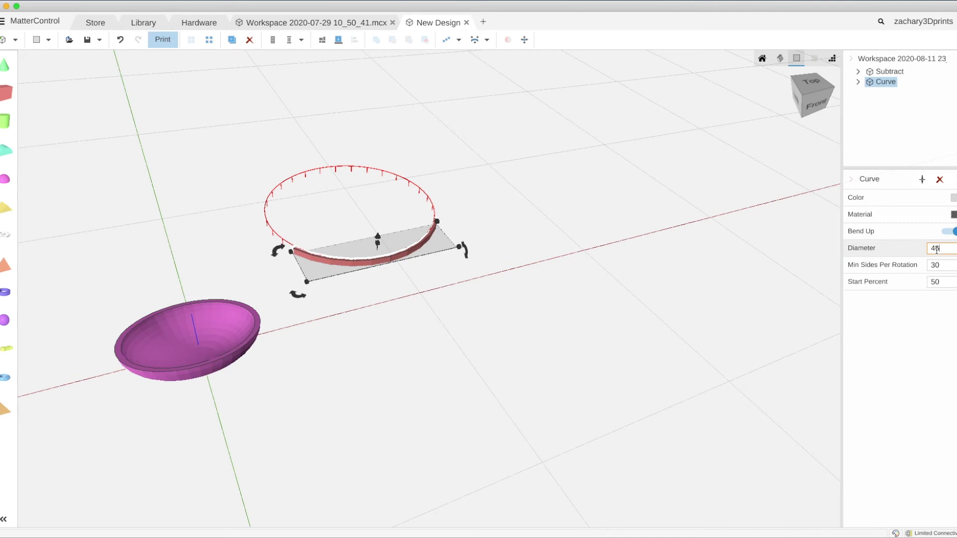
text(6)
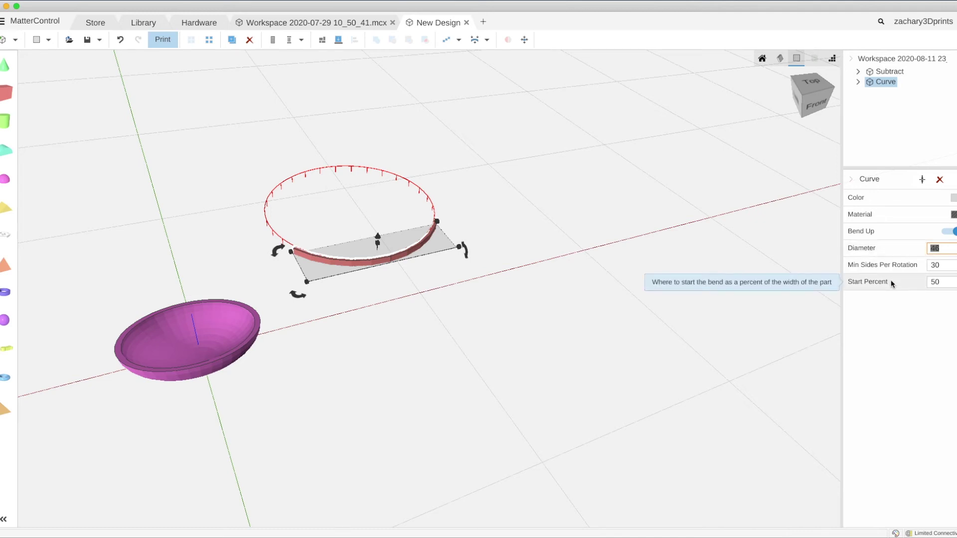
text(180)
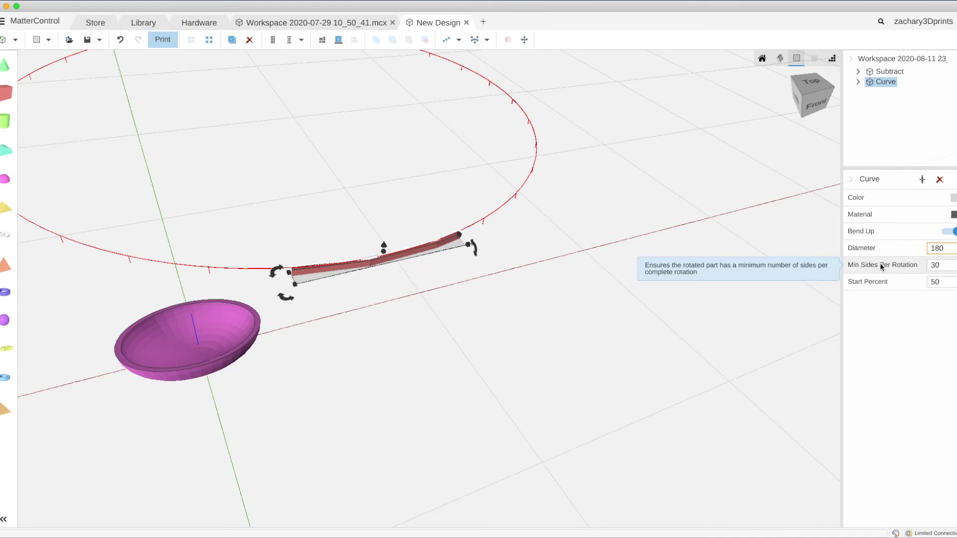
key(Tab)
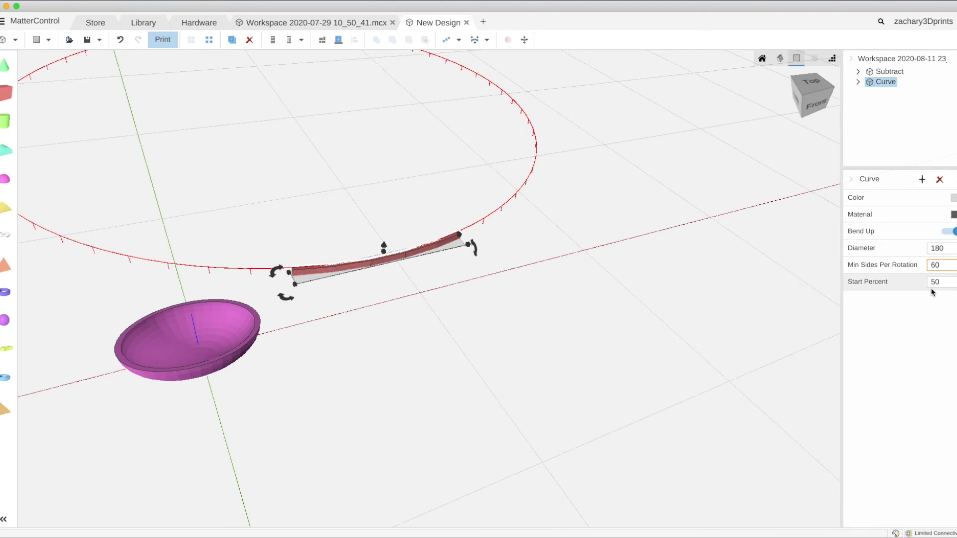
click(933, 282)
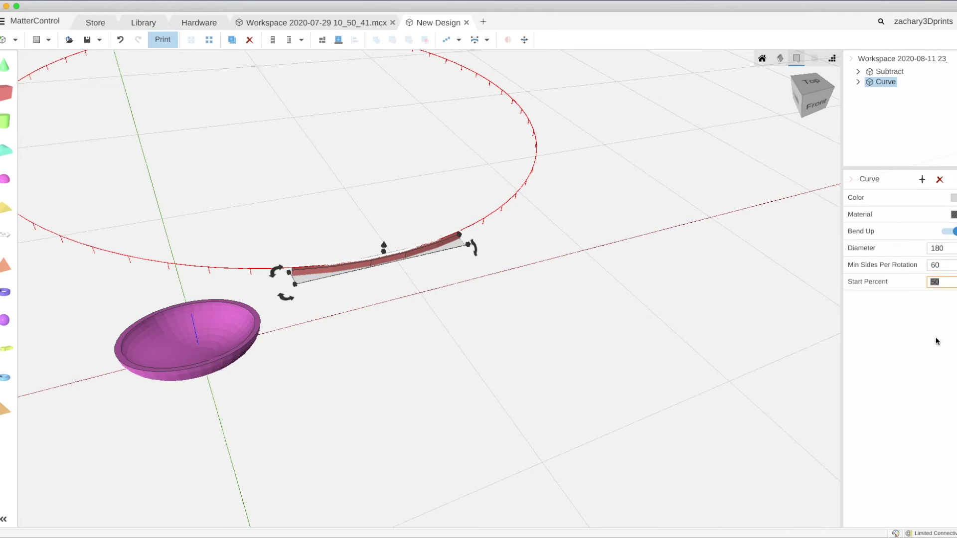
text(0)
key(Return)
right_drag(369, 294, 418, 321)
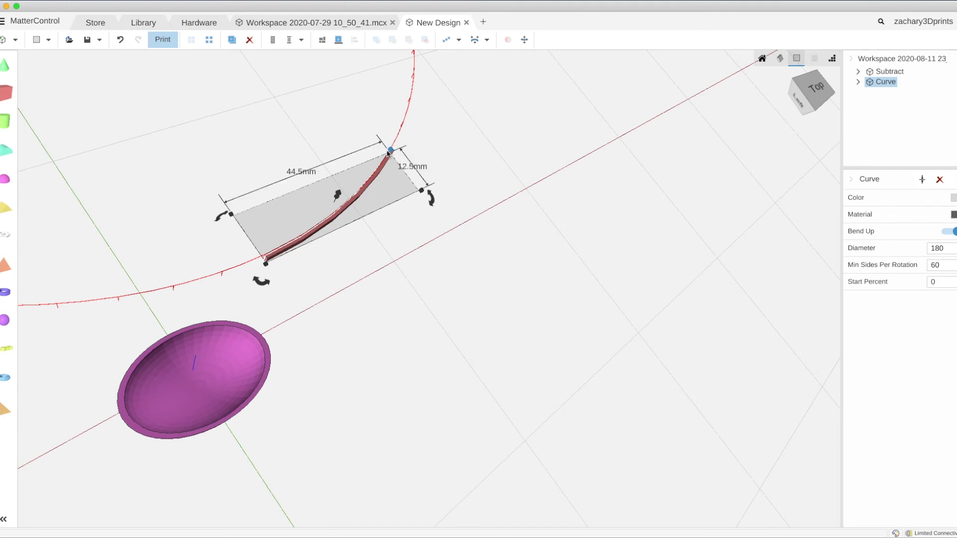
Change the Curve's Diameter to 360 for a flatter handle bend.
right_drag(405, 166, 359, 117)
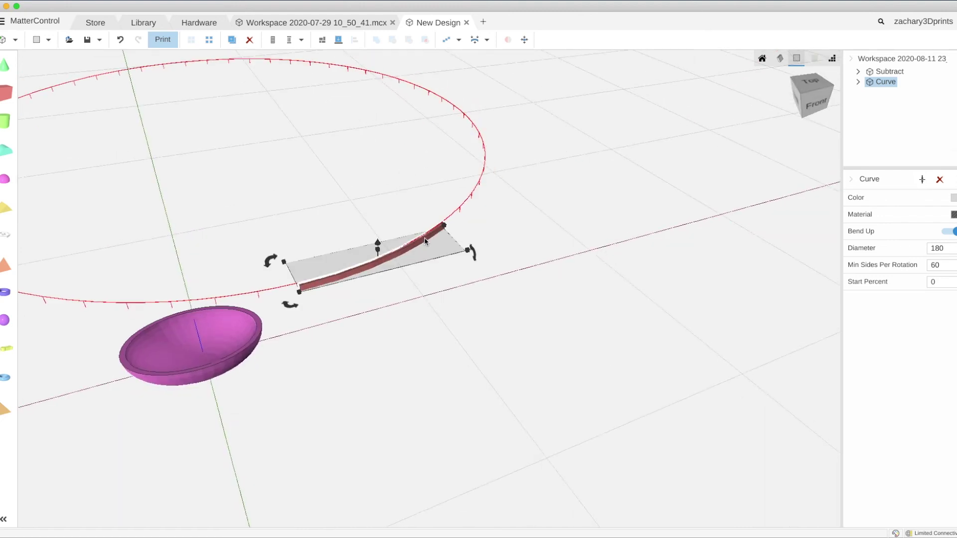
click(946, 248)
text(360)
key(Return)
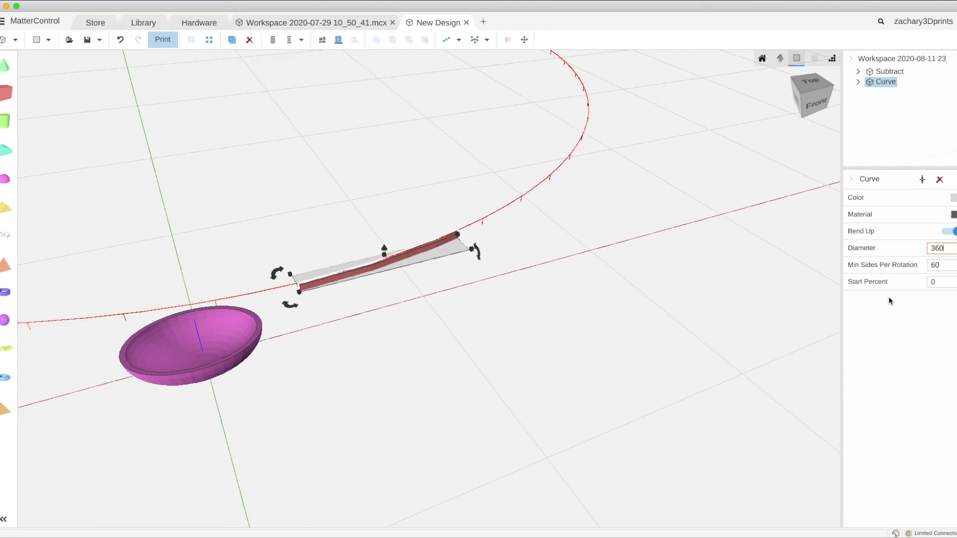
right_drag(457, 262, 426, 286)
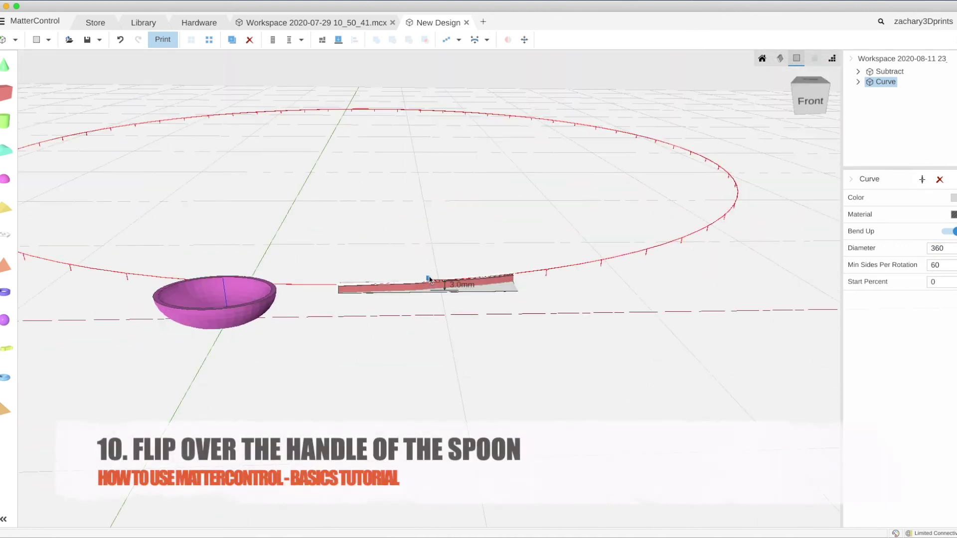
Rotate the curved handle -90° and lift it 1.0 mm above the bed.
click(419, 296)
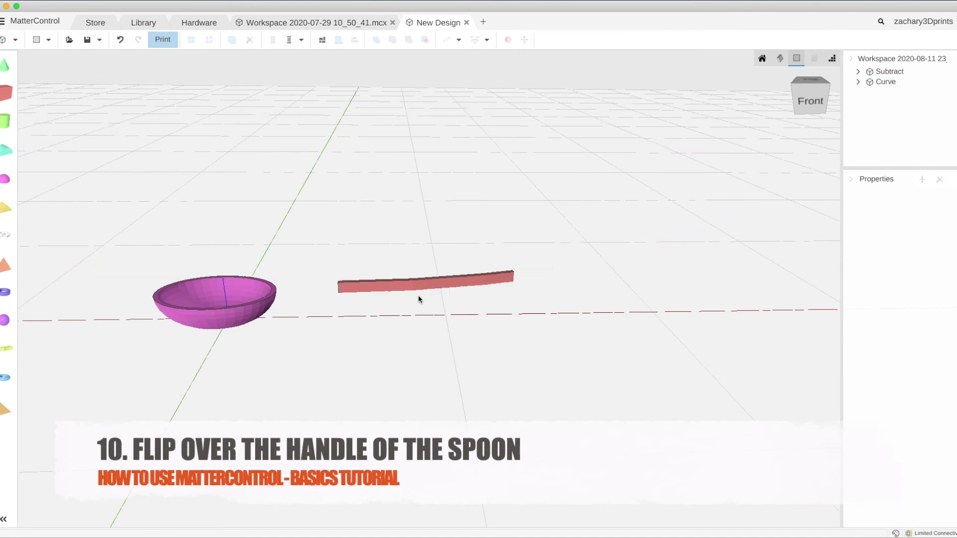
click(422, 291)
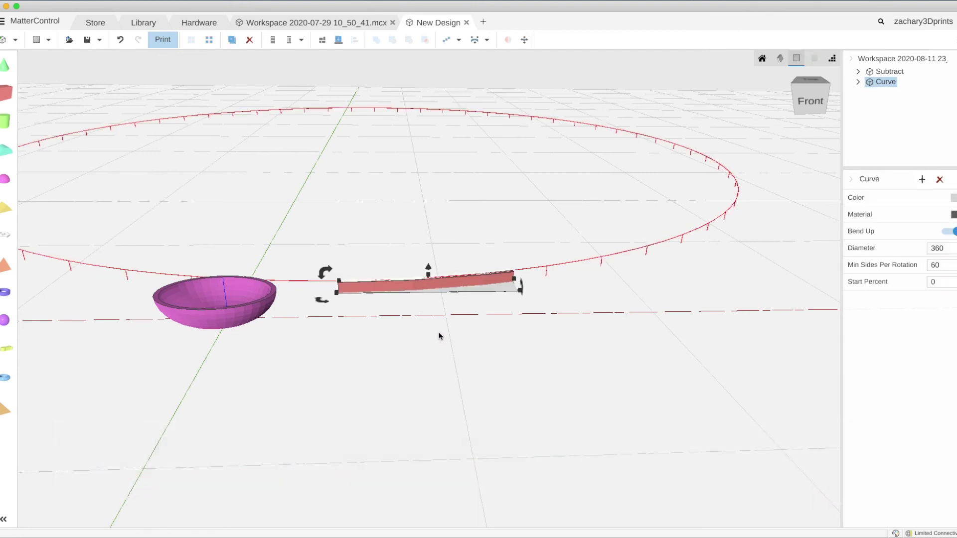
right_drag(503, 318, 558, 352)
drag(461, 249, 445, 190)
drag(369, 231, 322, 300)
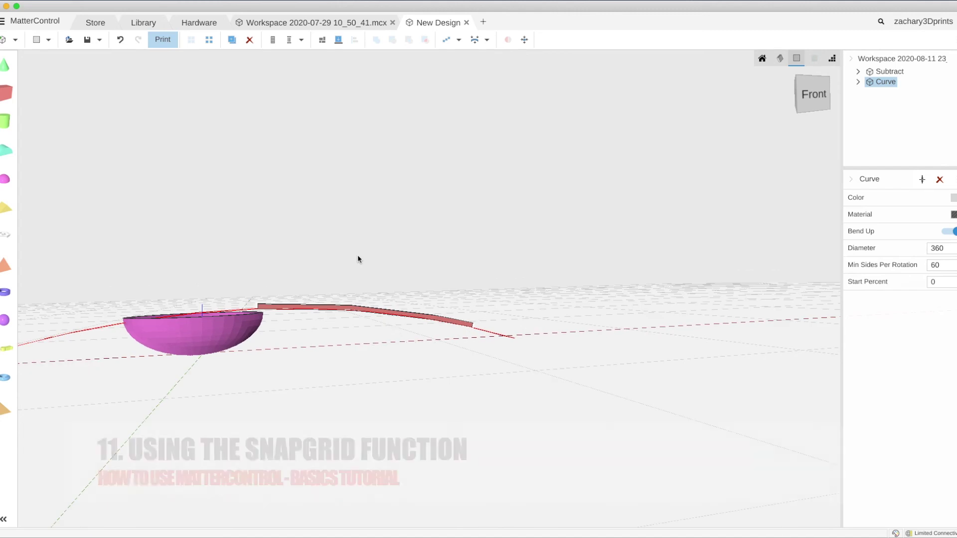
Change the snap grid size from 1 to 0.25.
right_drag(357, 264, 363, 325)
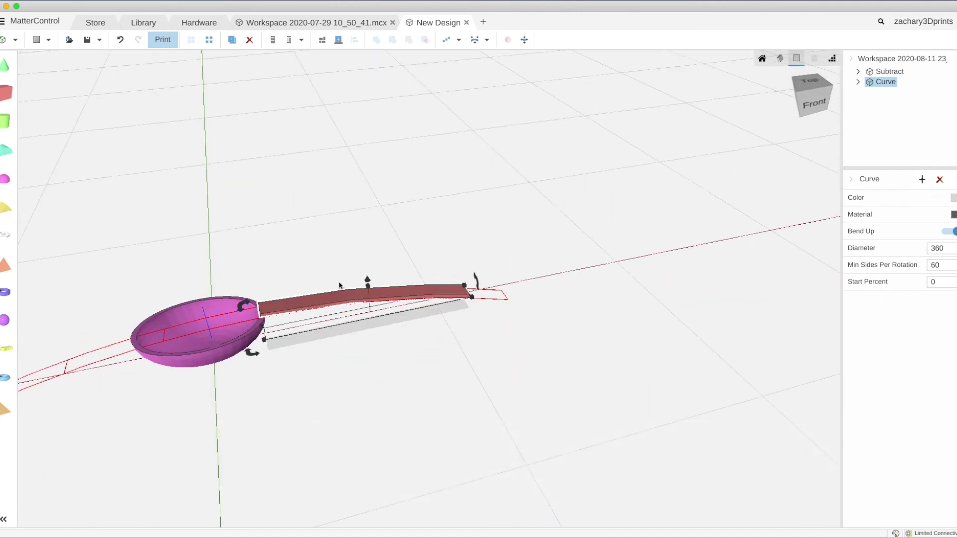
click(832, 58)
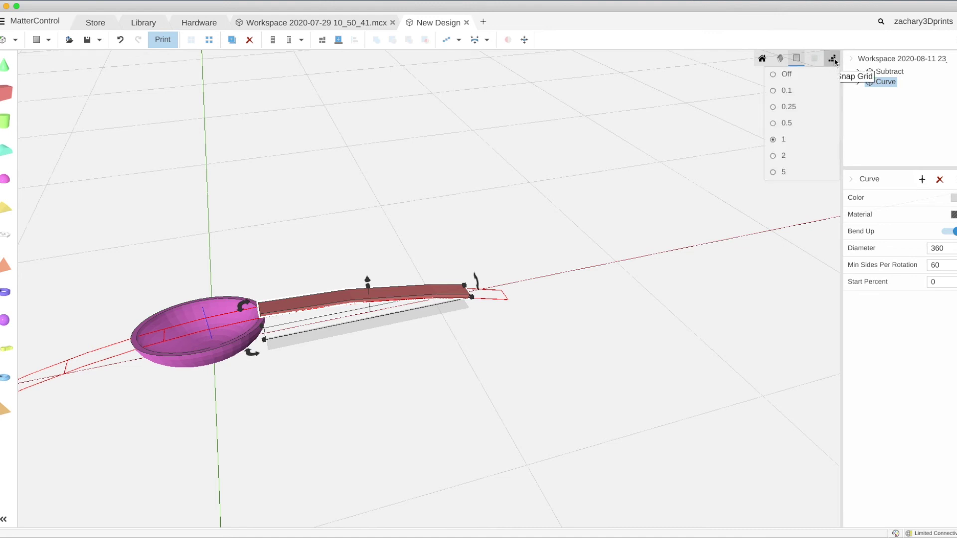
click(794, 110)
drag(301, 387, 295, 308)
scroll(280, 331, up, 1)
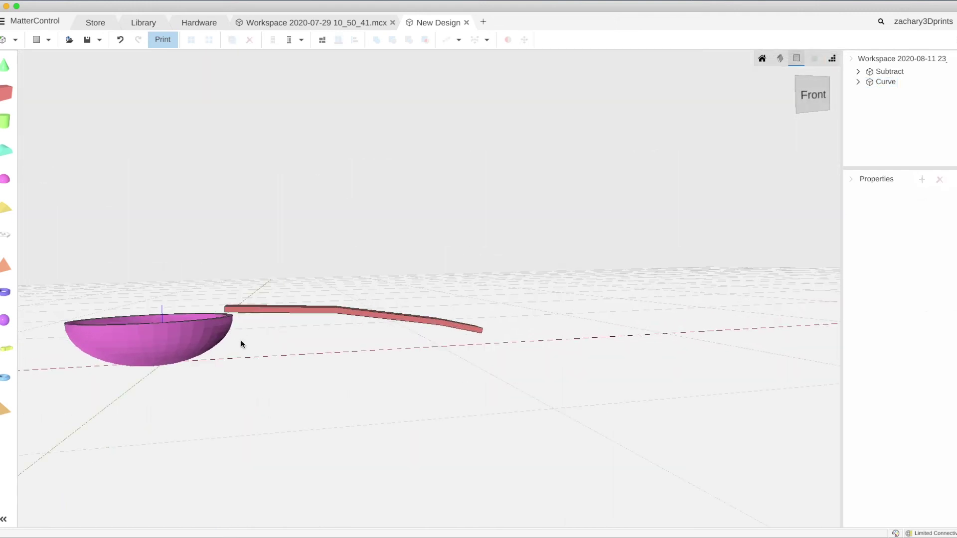
drag(241, 344, 222, 359)
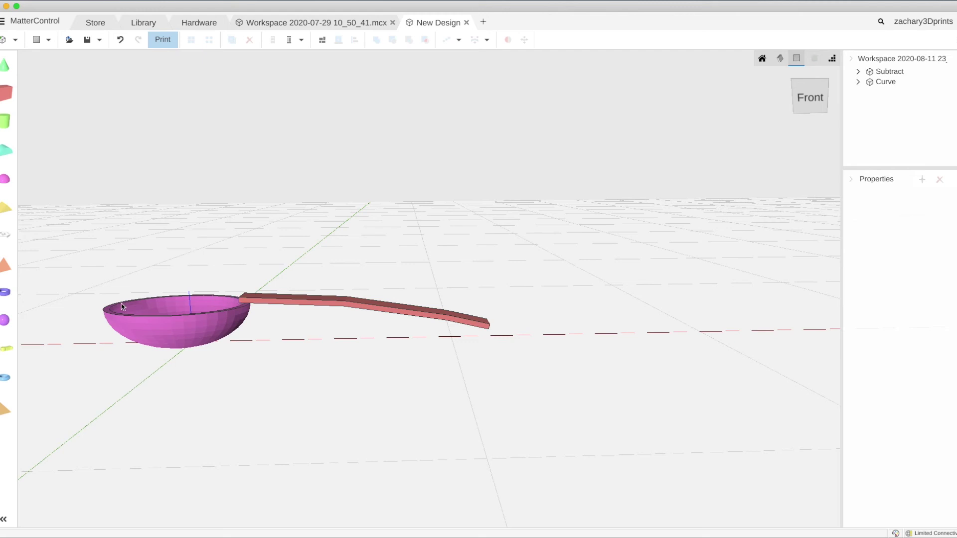
Lower the curved handle to 1.5 mm and select both bowl and handle.
click(252, 300)
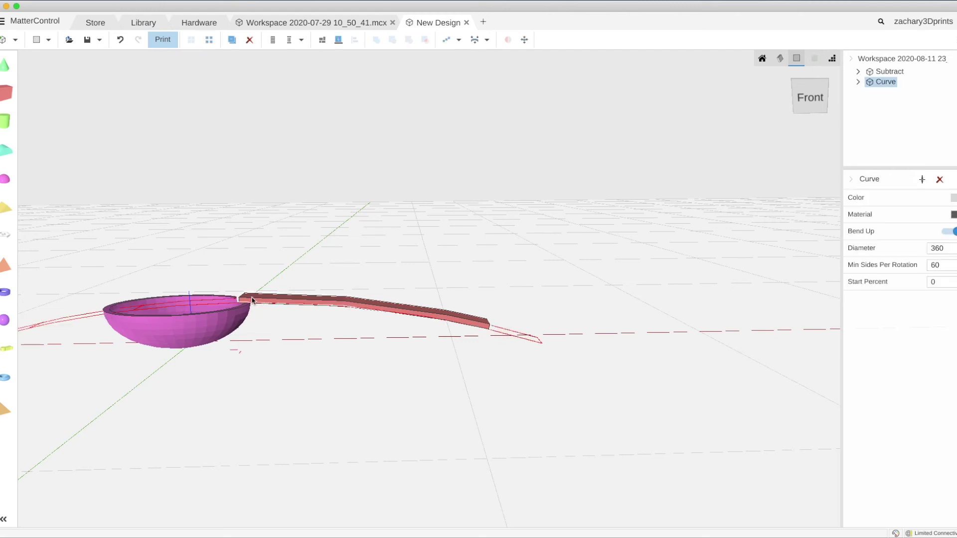
drag(366, 285, 367, 293)
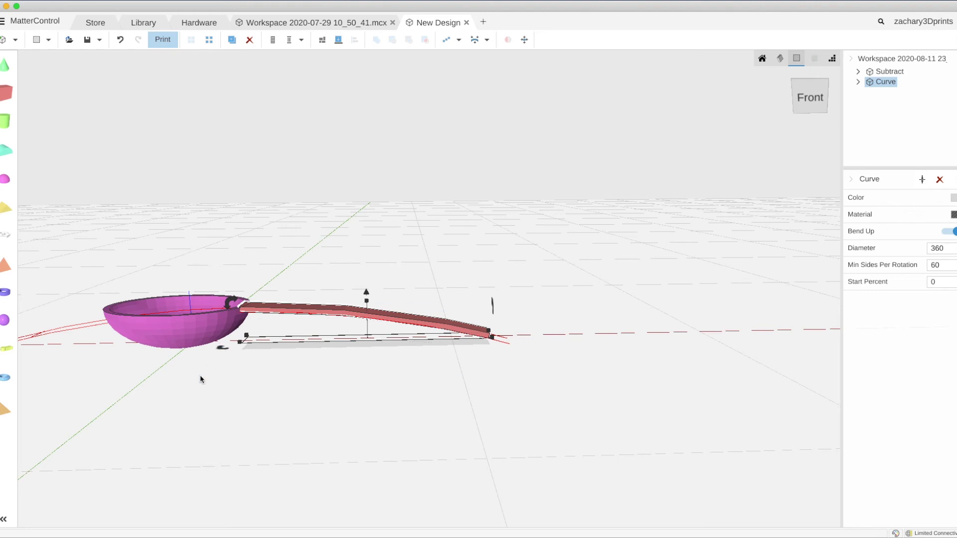
right_drag(224, 357, 217, 405)
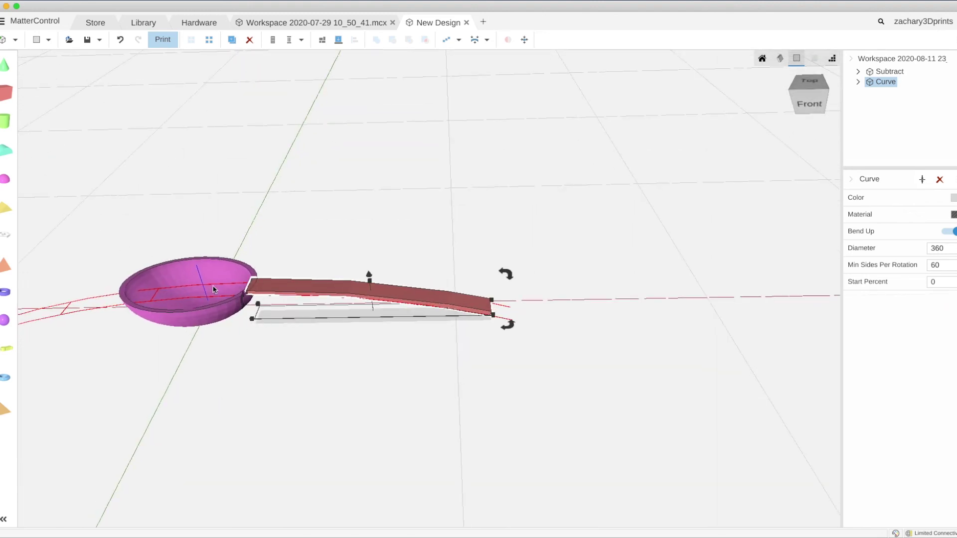
drag(94, 239, 502, 360)
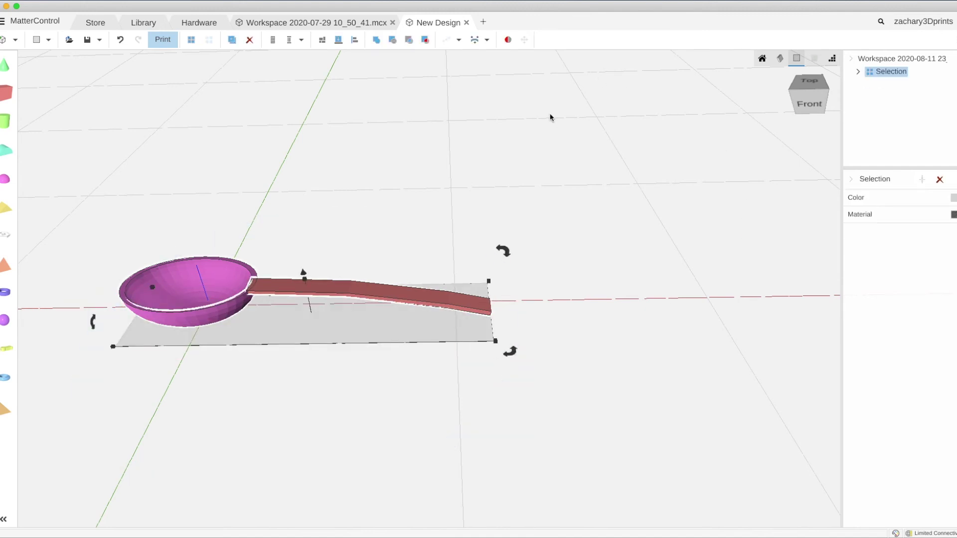
Group the bowl and handle in an Align object and reset the view.
click(355, 40)
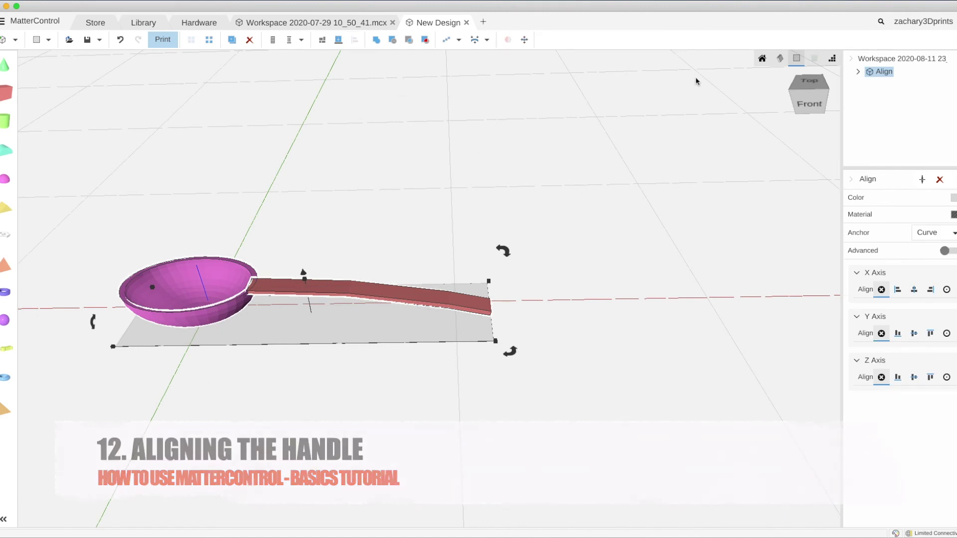
click(762, 59)
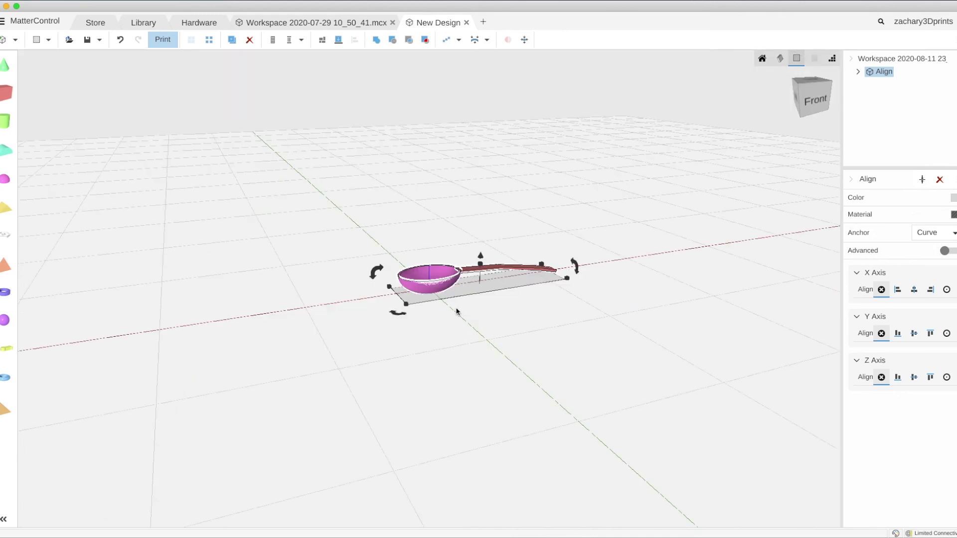
scroll(456, 311, up, 5)
scroll(456, 312, up, 2)
scroll(542, 298, up, 2)
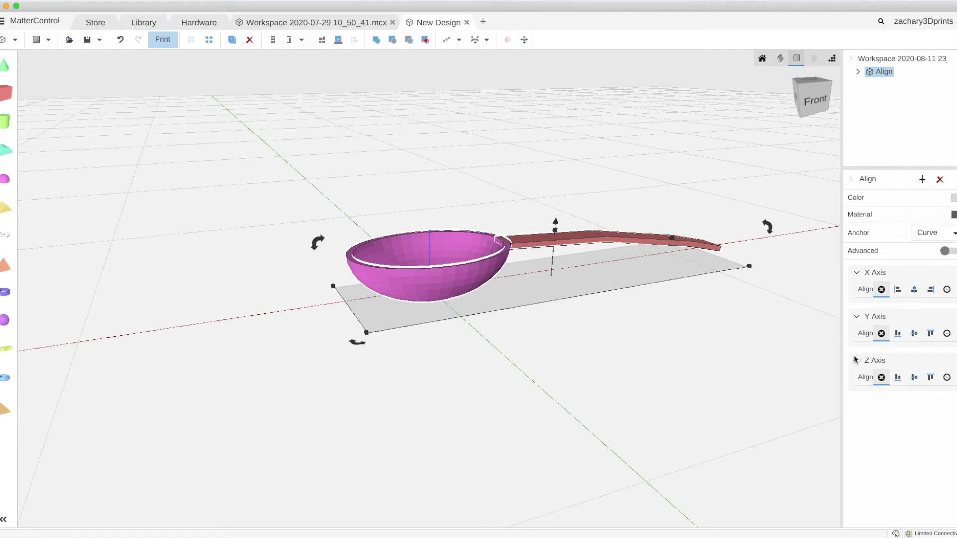
Set the Align Y Axis to Center and Z Axis to Max.
click(913, 334)
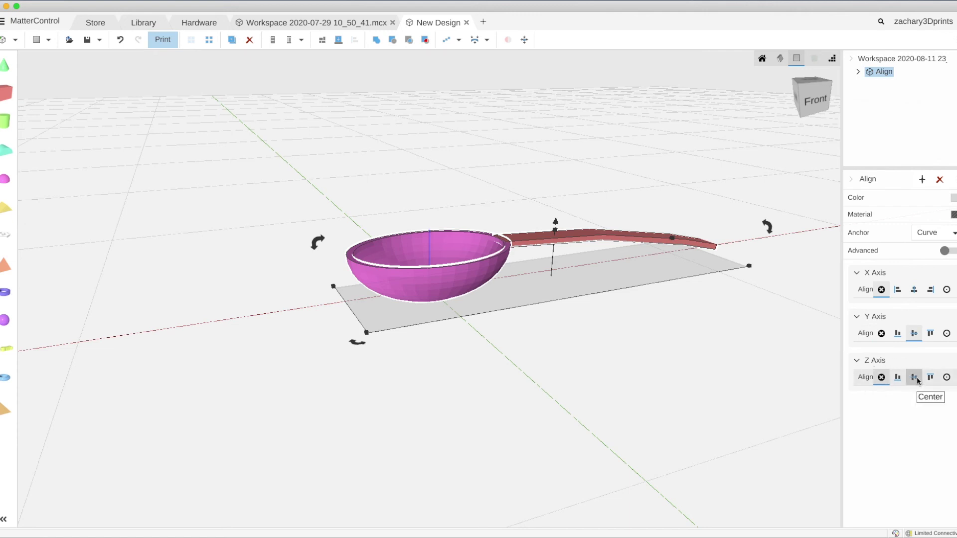
click(932, 378)
scroll(512, 236, up, 1)
scroll(512, 237, up, 2)
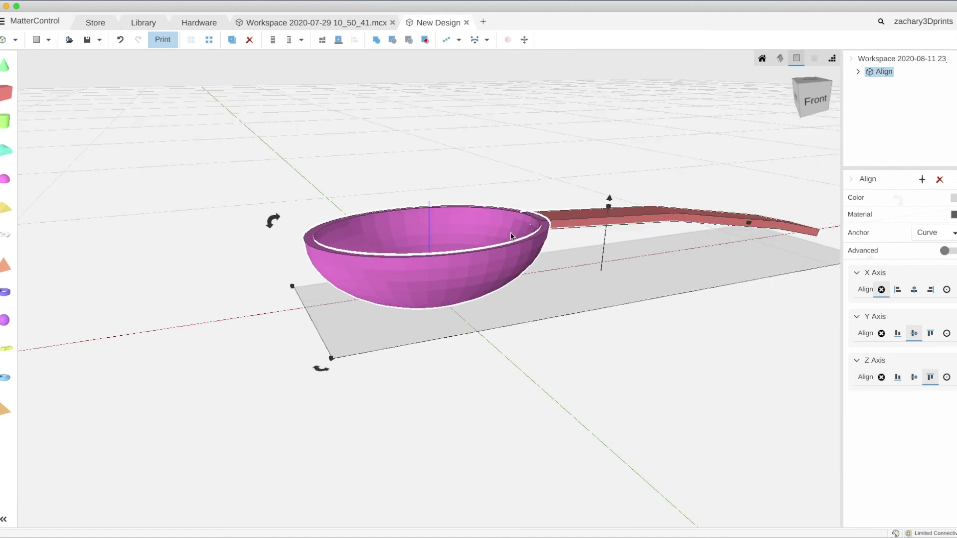
right_drag(713, 292, 693, 347)
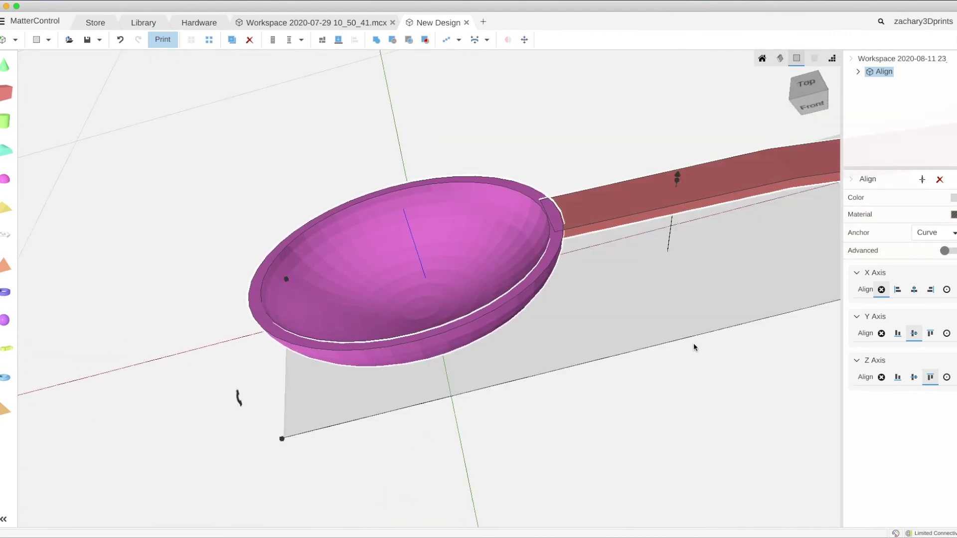
scroll(521, 327, down, 5)
right_drag(521, 327, 496, 316)
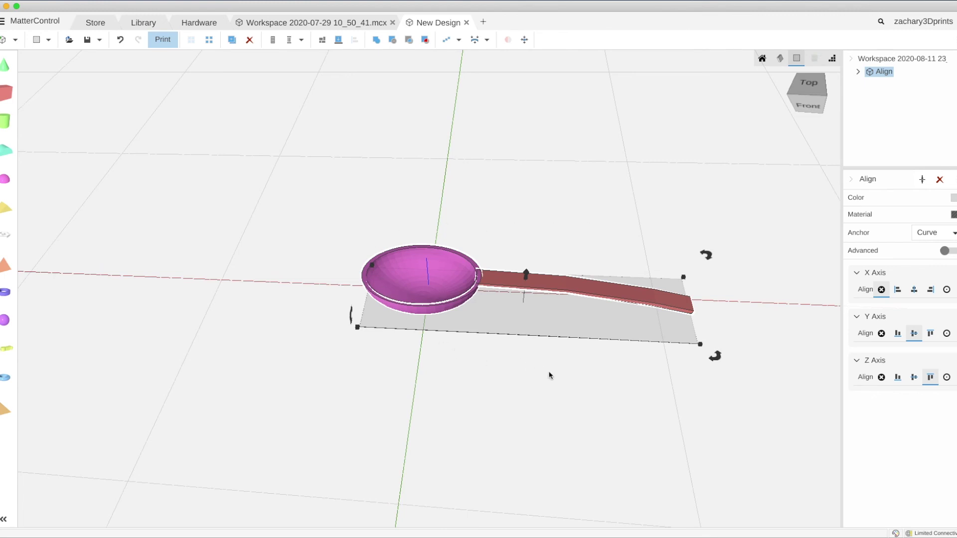
right_drag(549, 376, 447, 301)
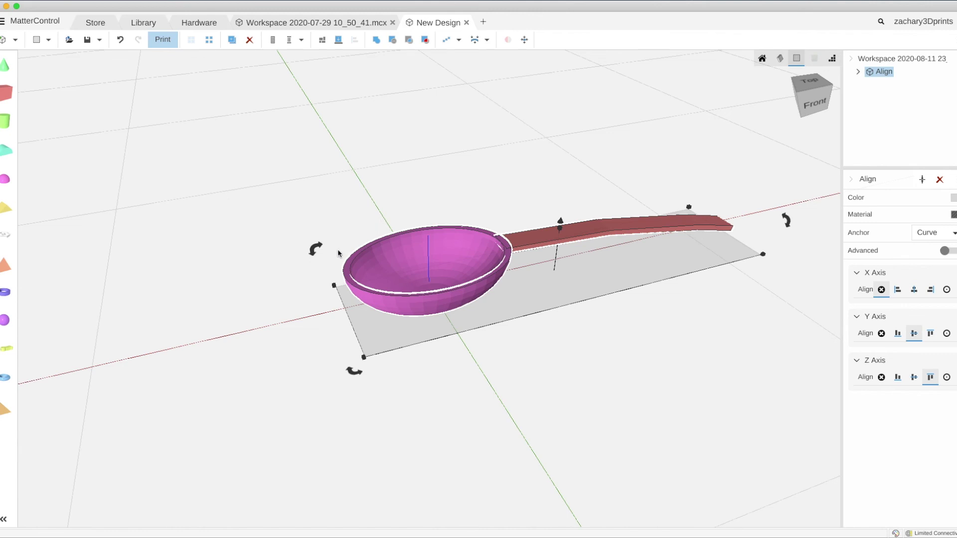